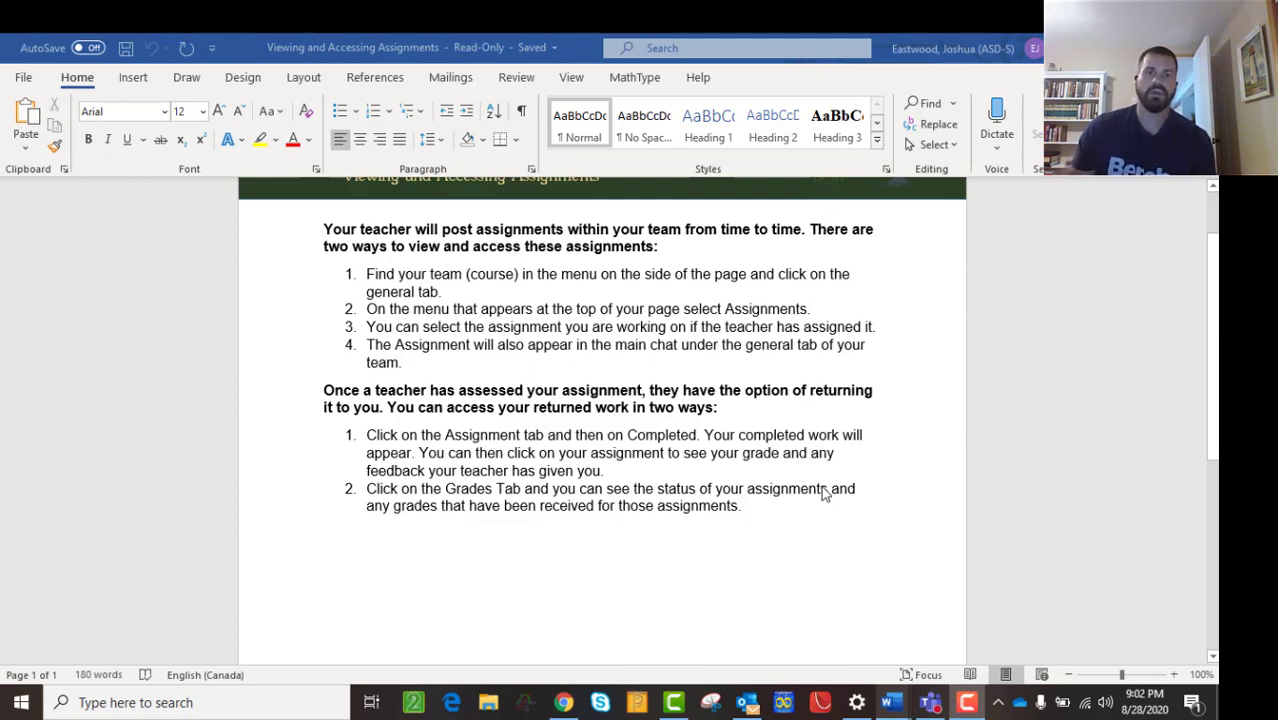
- In Teams, open the Assignments tab of the Testing Group General channel
click(929, 703)
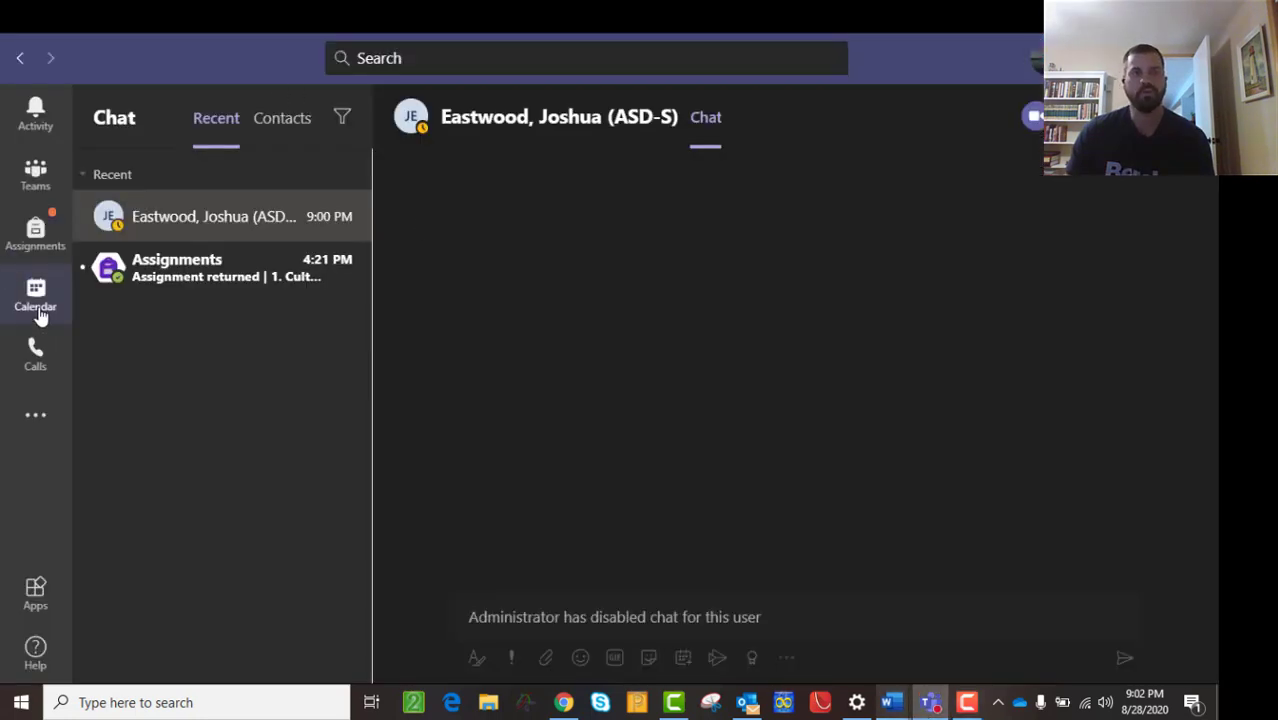
click(22, 178)
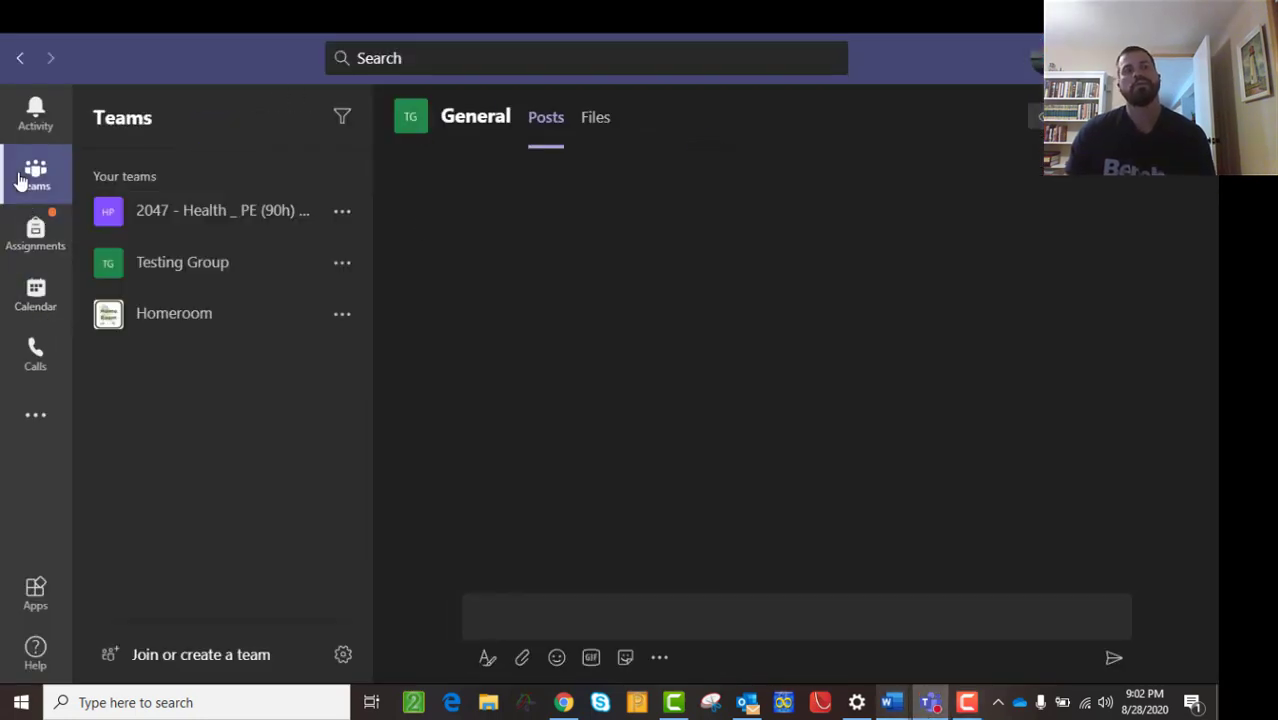
click(205, 278)
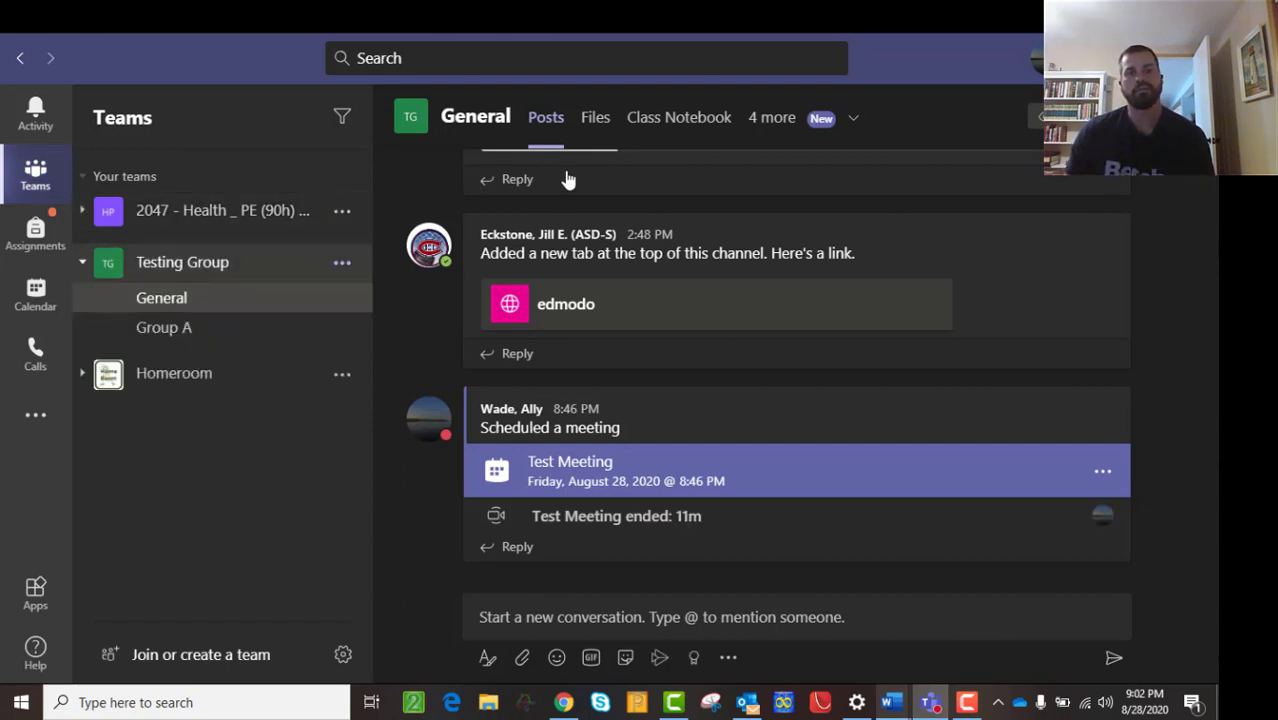
click(853, 124)
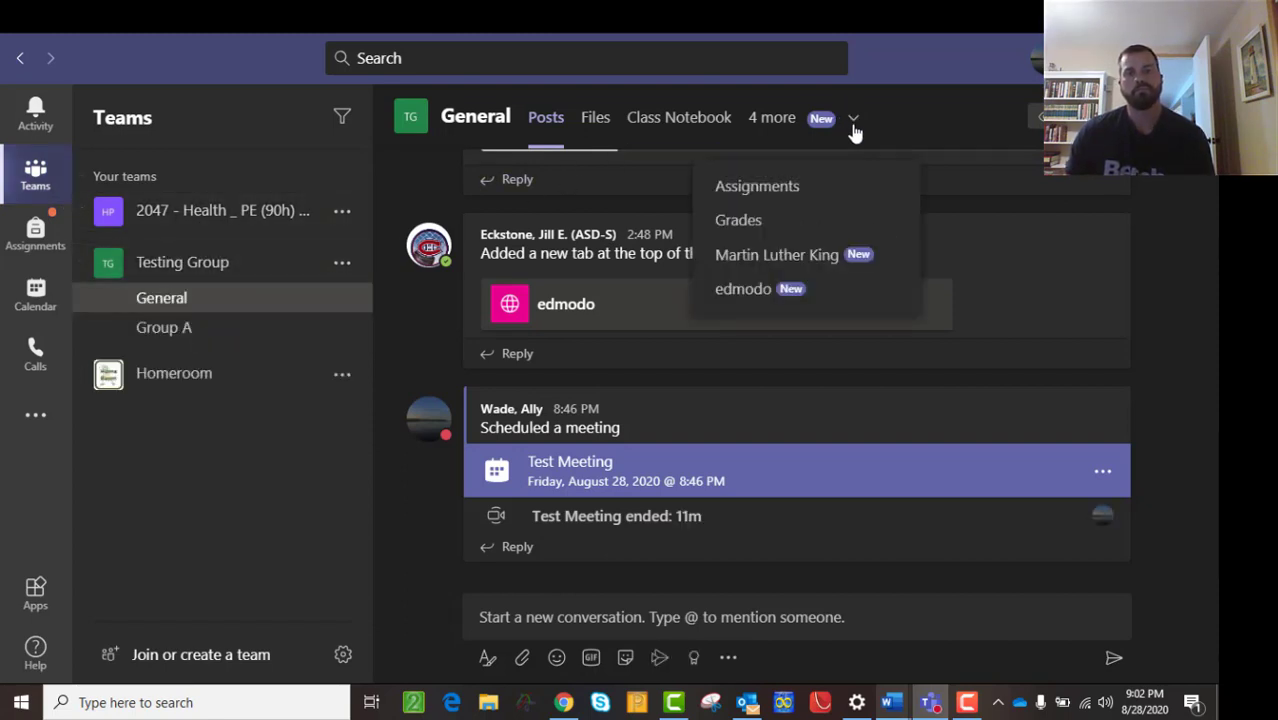
click(750, 197)
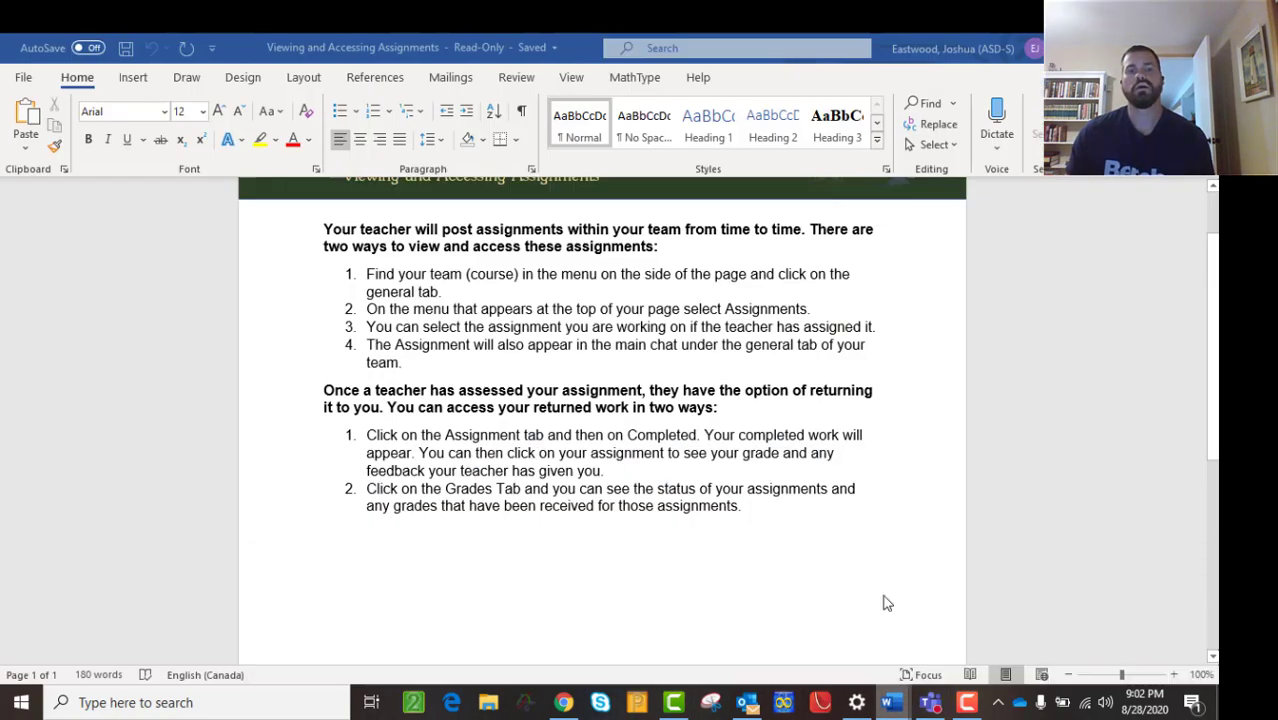
- Glance at the Viewing and Accessing Assignments document, then return to the Teams assignments
click(888, 615)
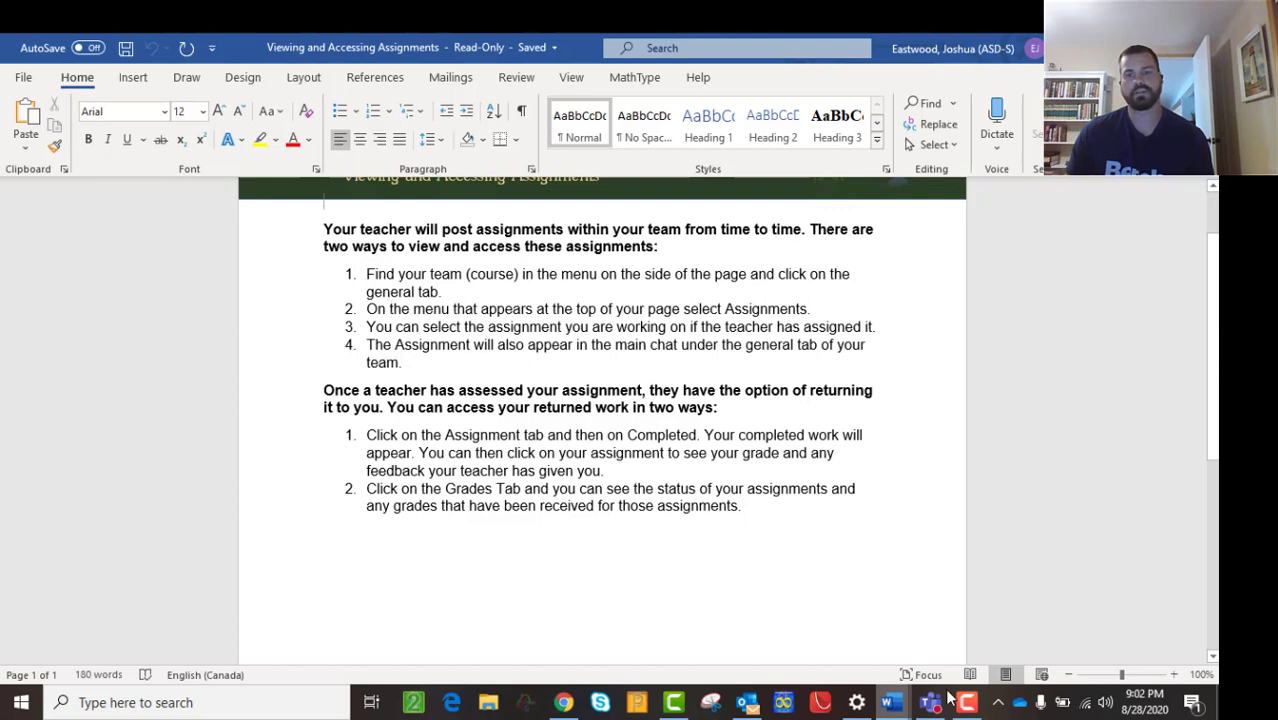
mouse_move(932, 702)
click(952, 598)
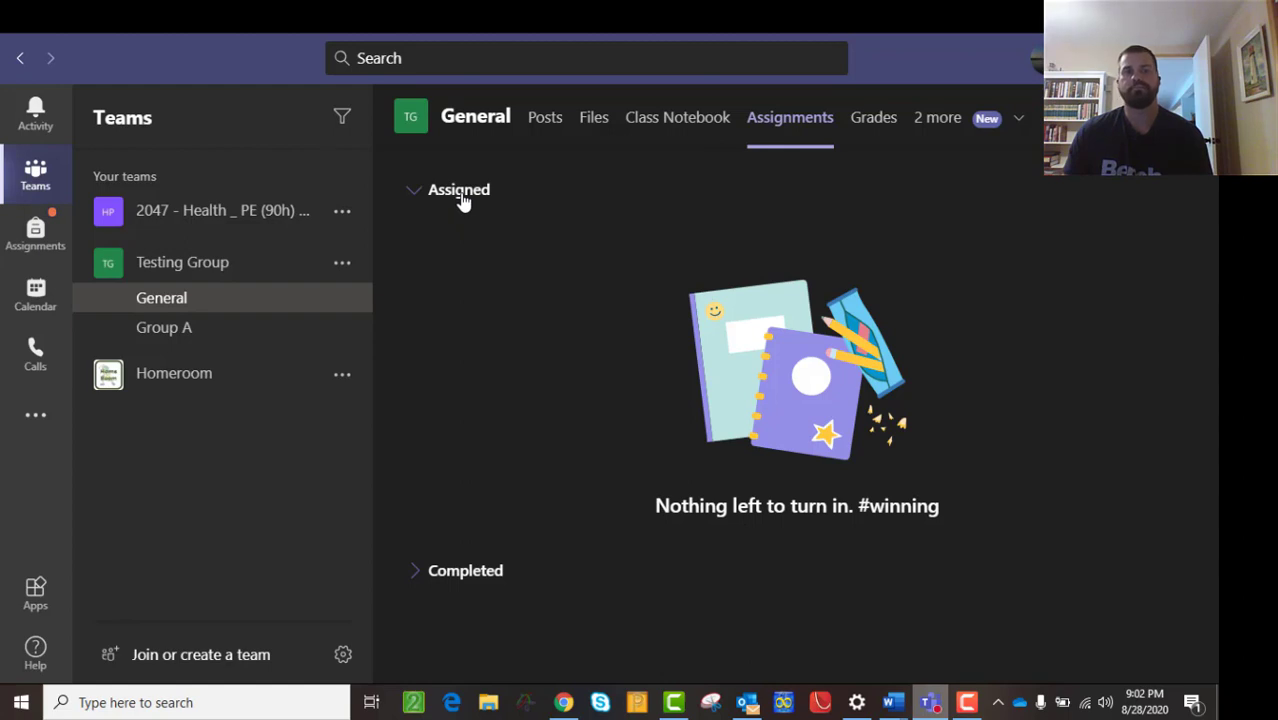
- Check the 2047 Health PE class's empty Assignments tab, then return to its General posts
click(191, 220)
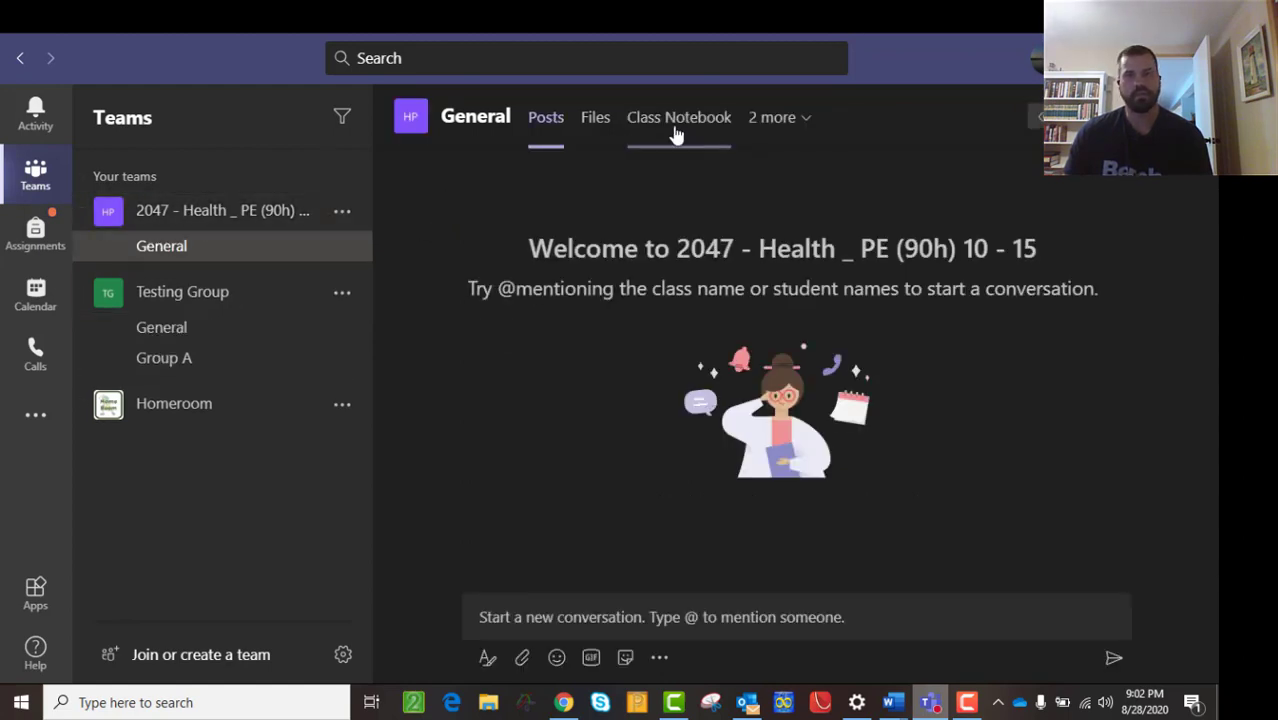
click(806, 120)
click(725, 186)
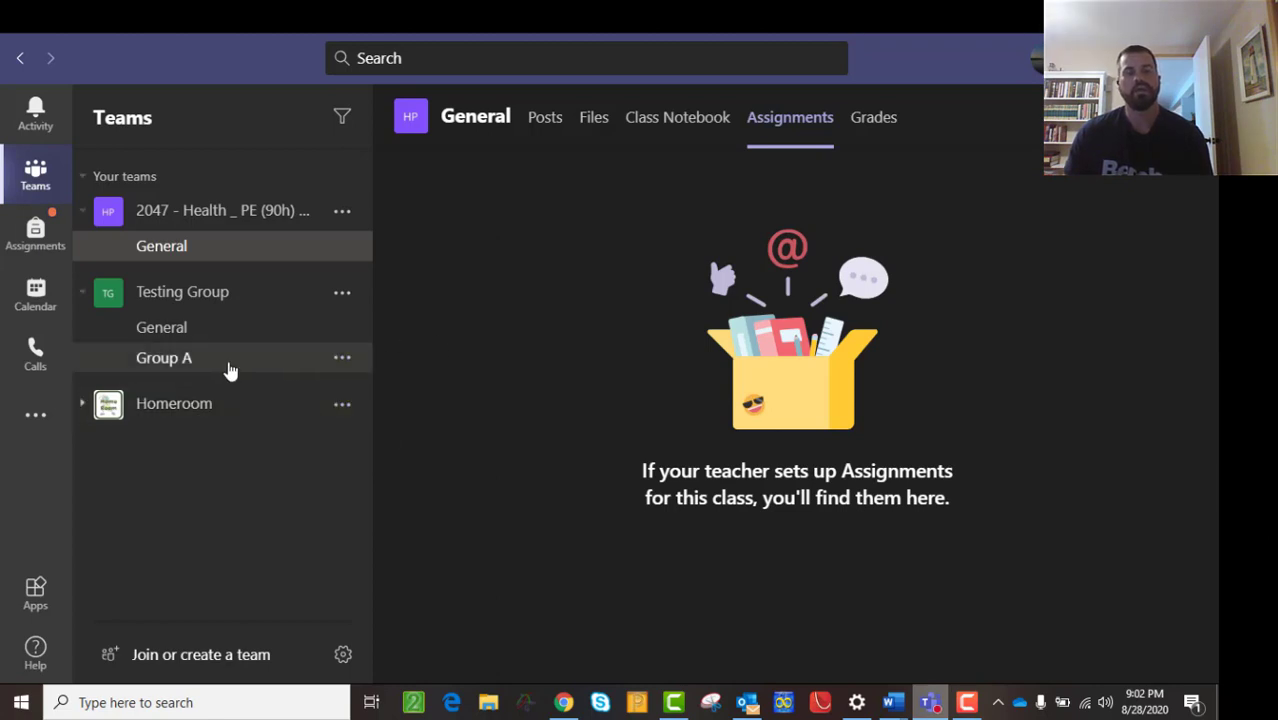
click(228, 245)
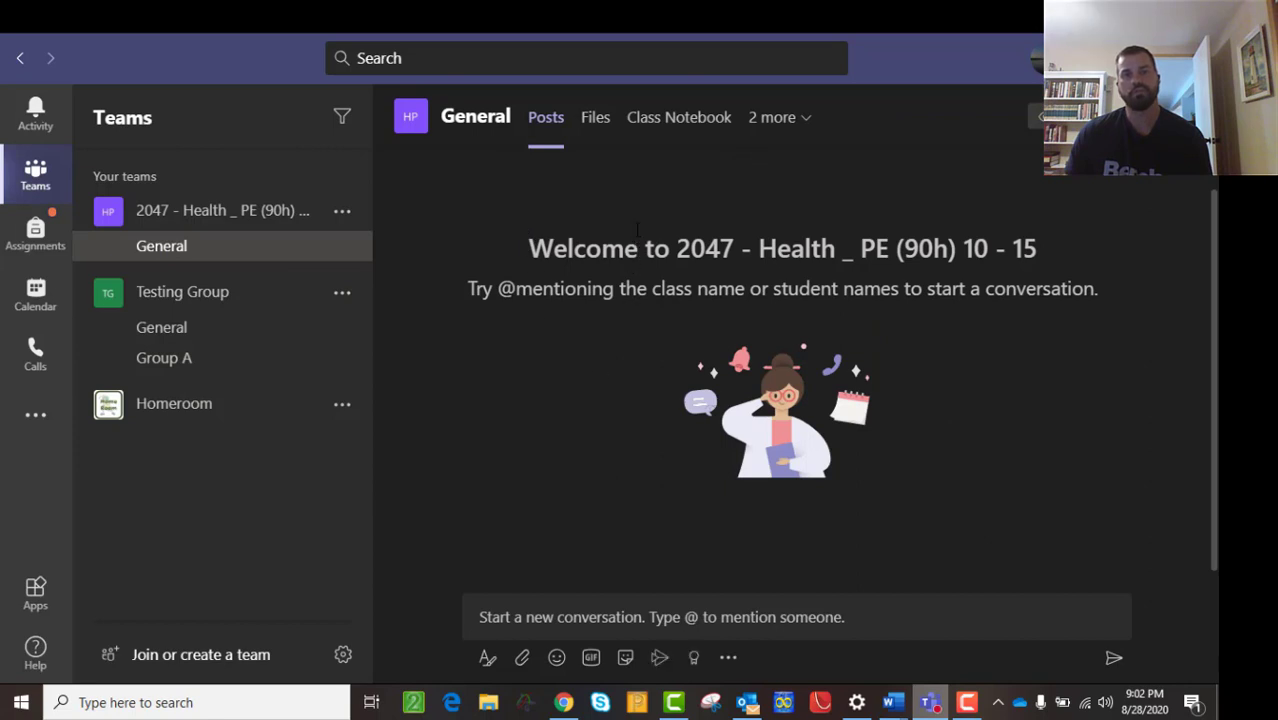
- Reopen the Assignments tab in Testing Group's General channel
click(183, 305)
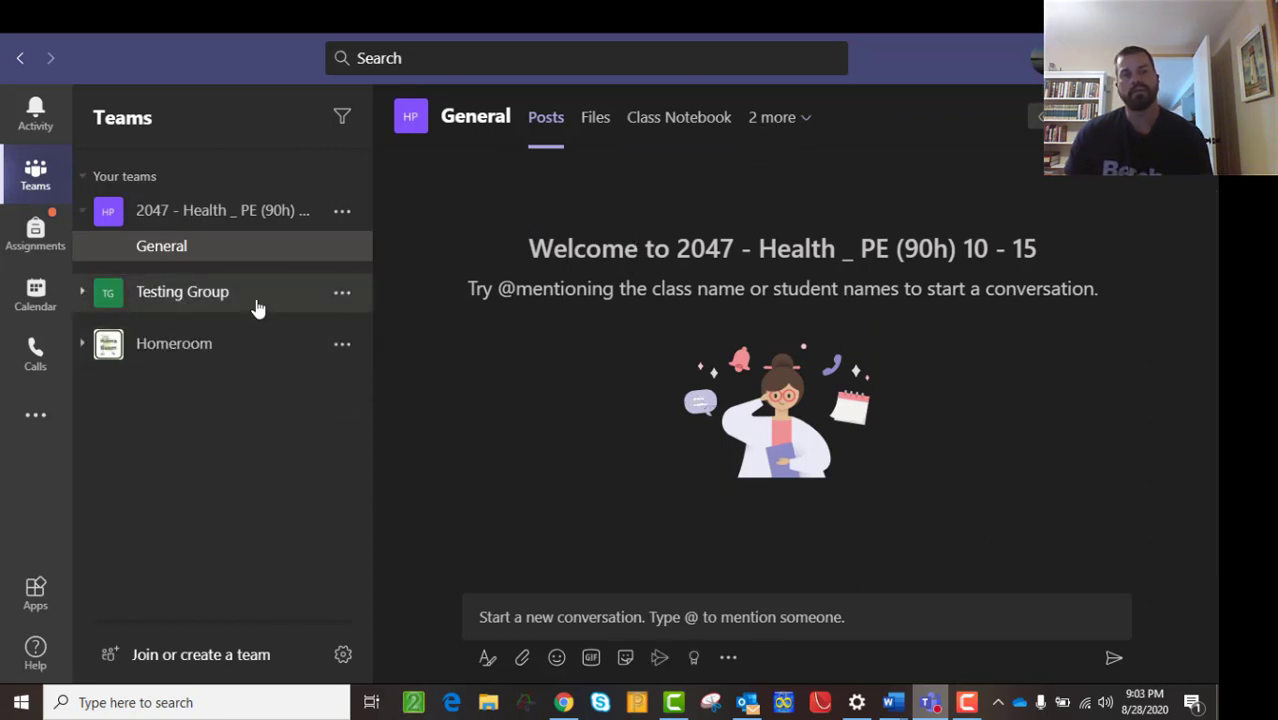
click(257, 305)
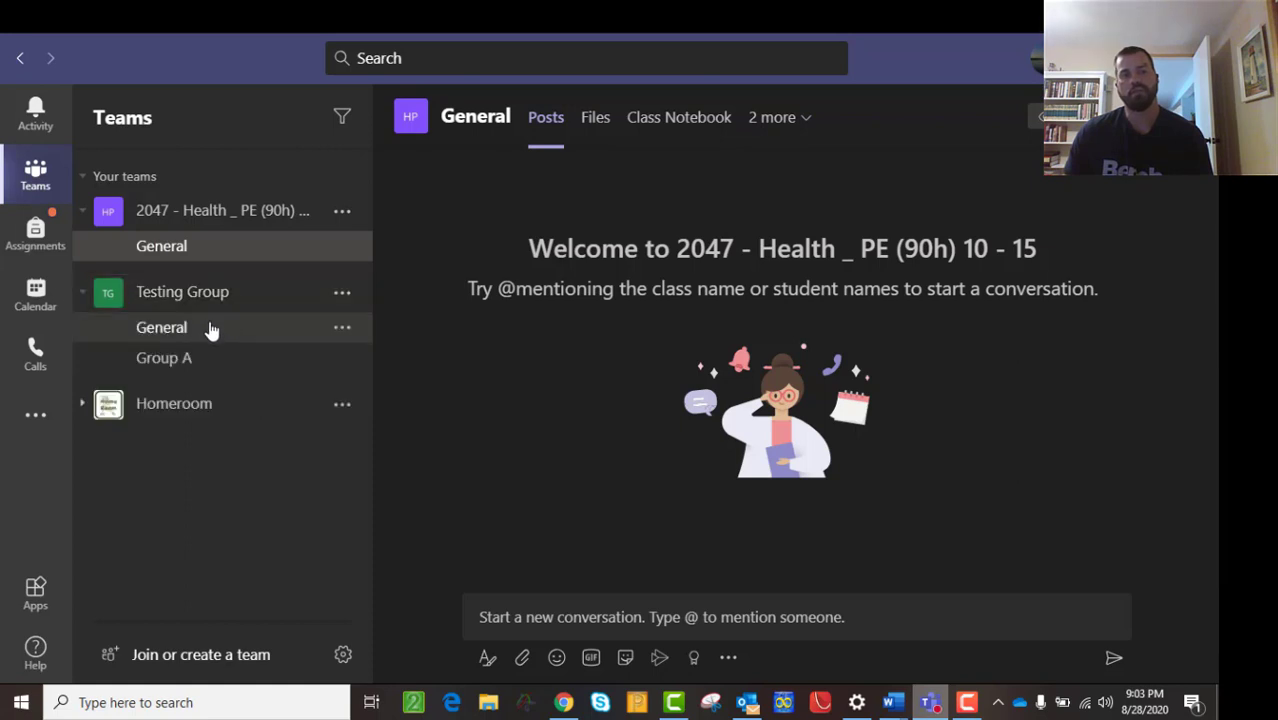
click(323, 318)
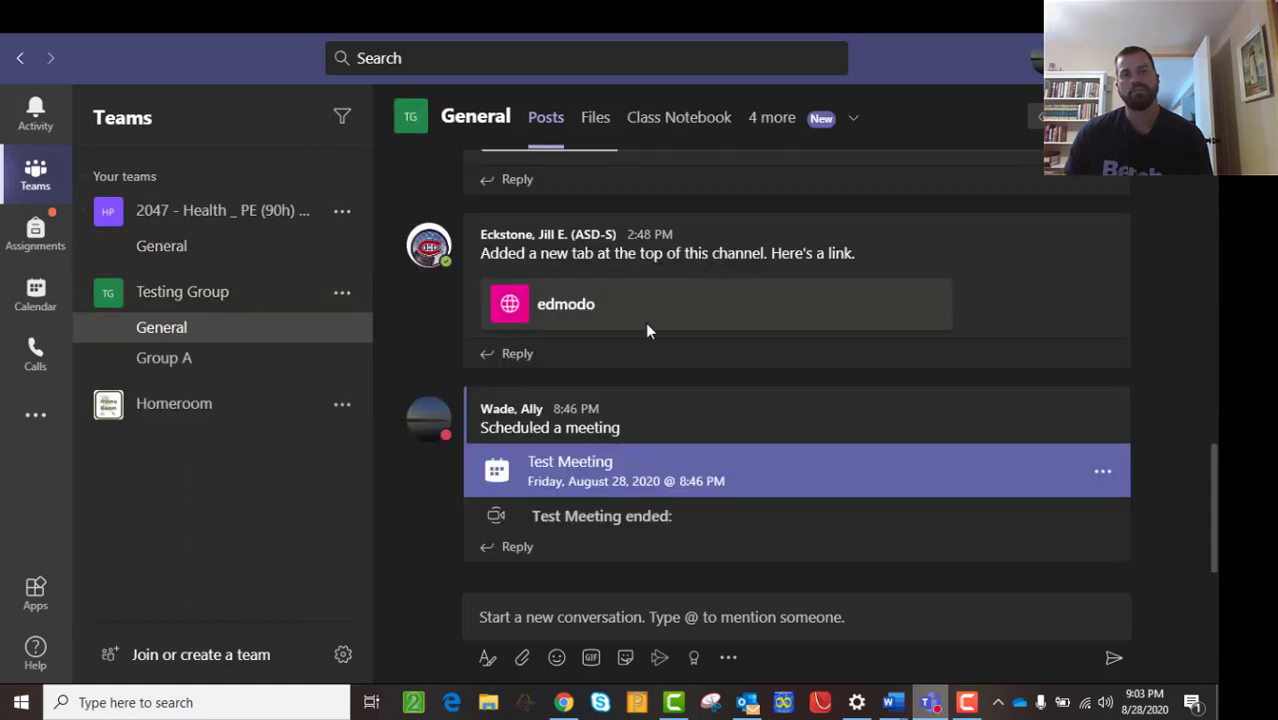
click(825, 120)
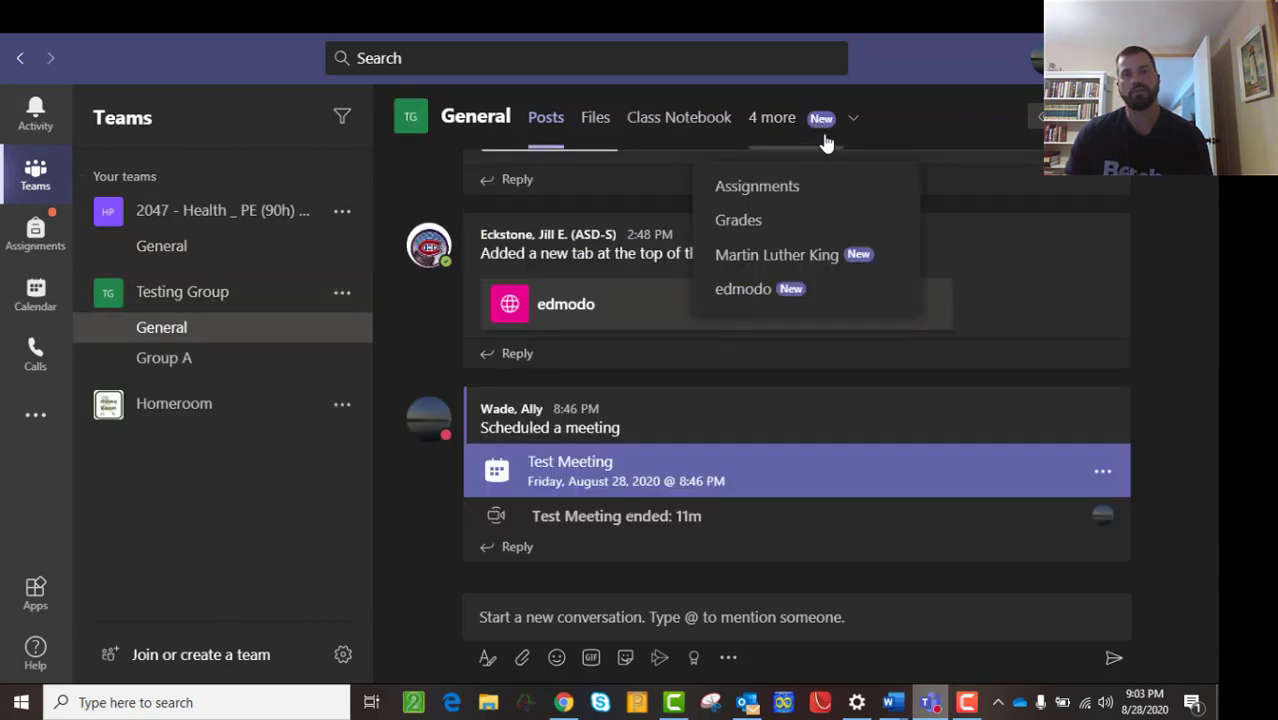
click(757, 186)
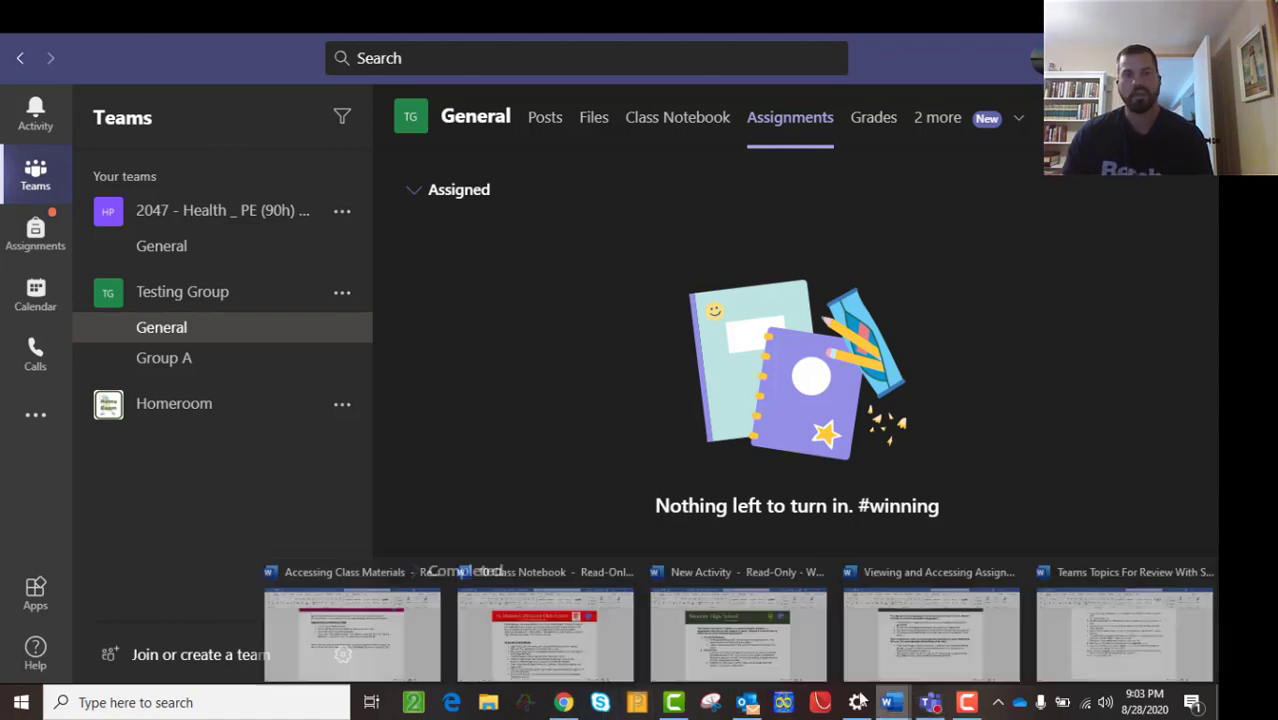
- Bring the Word guide forward and scroll to the steps for accessing returned work
mouse_move(893, 702)
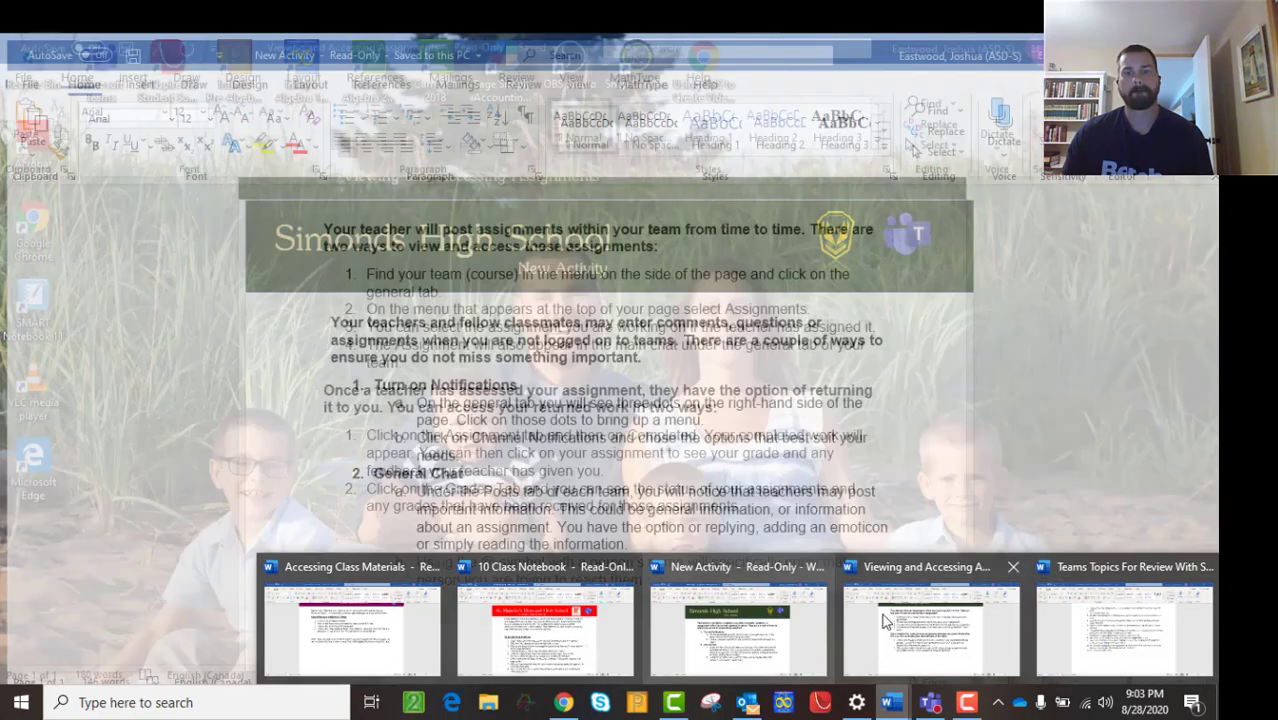
click(890, 620)
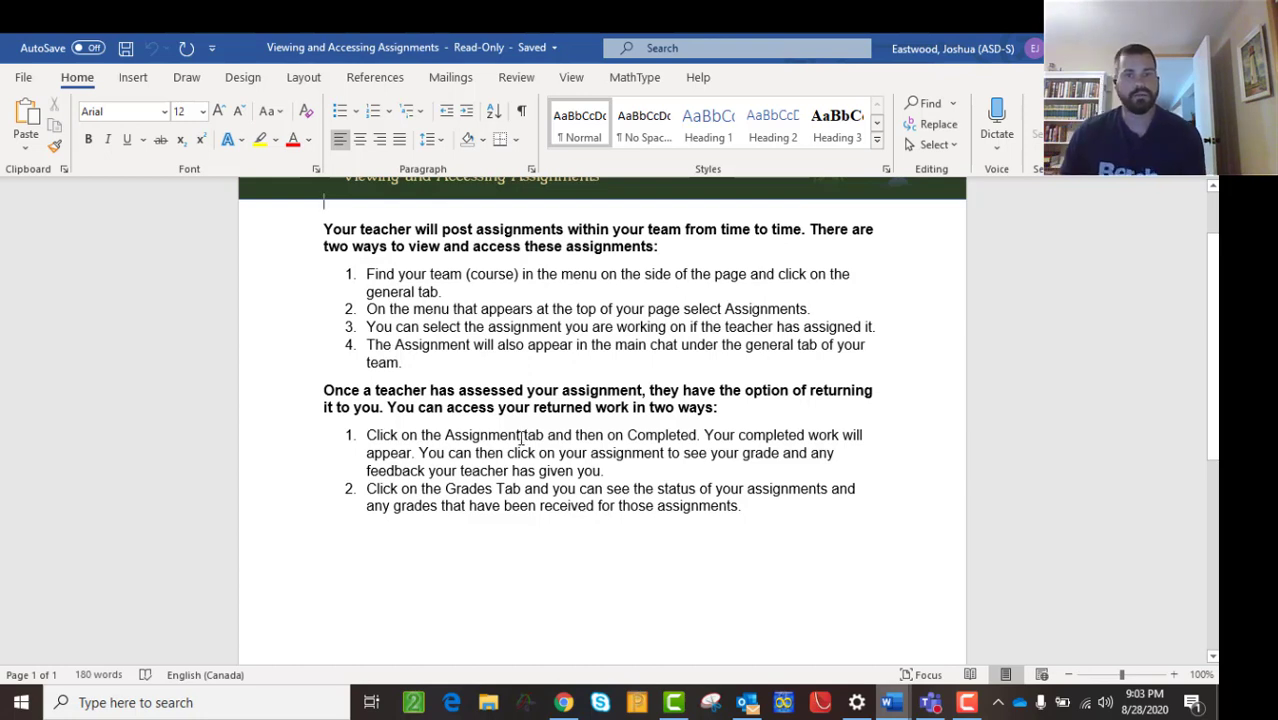
scroll(531, 433, down, 1)
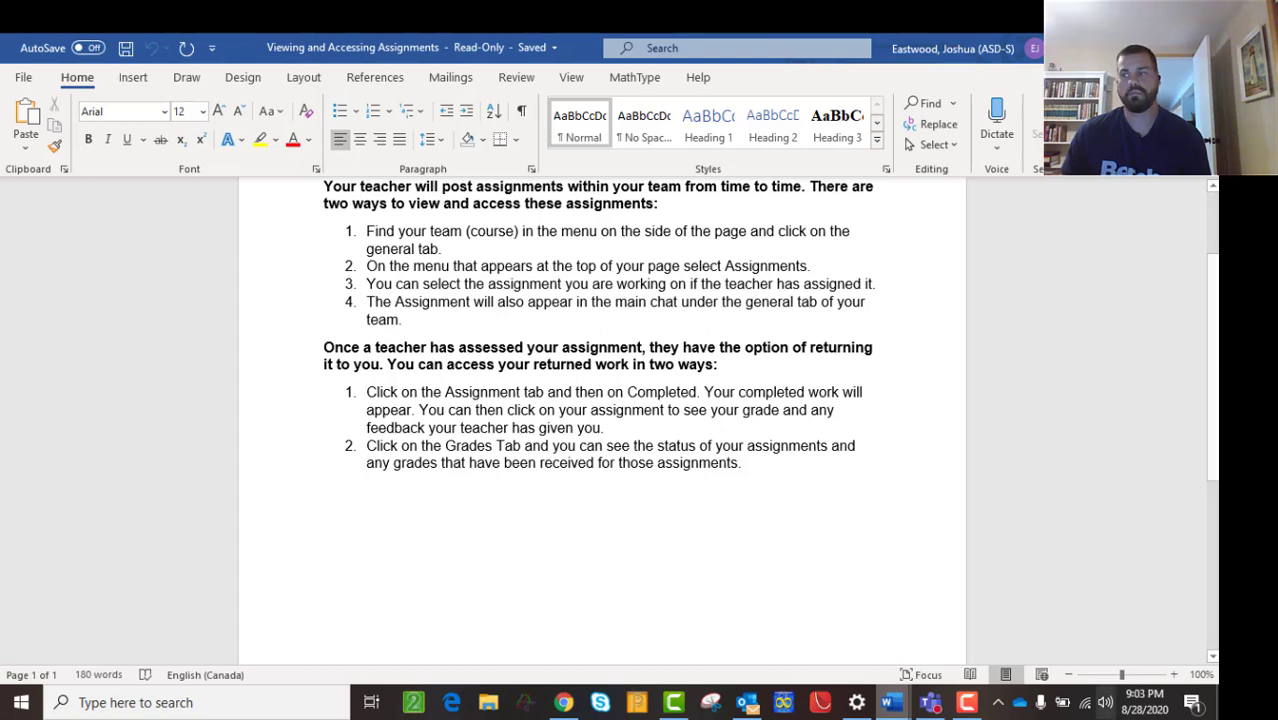
- Back in Teams, open '1. Culture- Civilización Inca' and scroll through its attachment, feedback and points
key(alt+Tab)
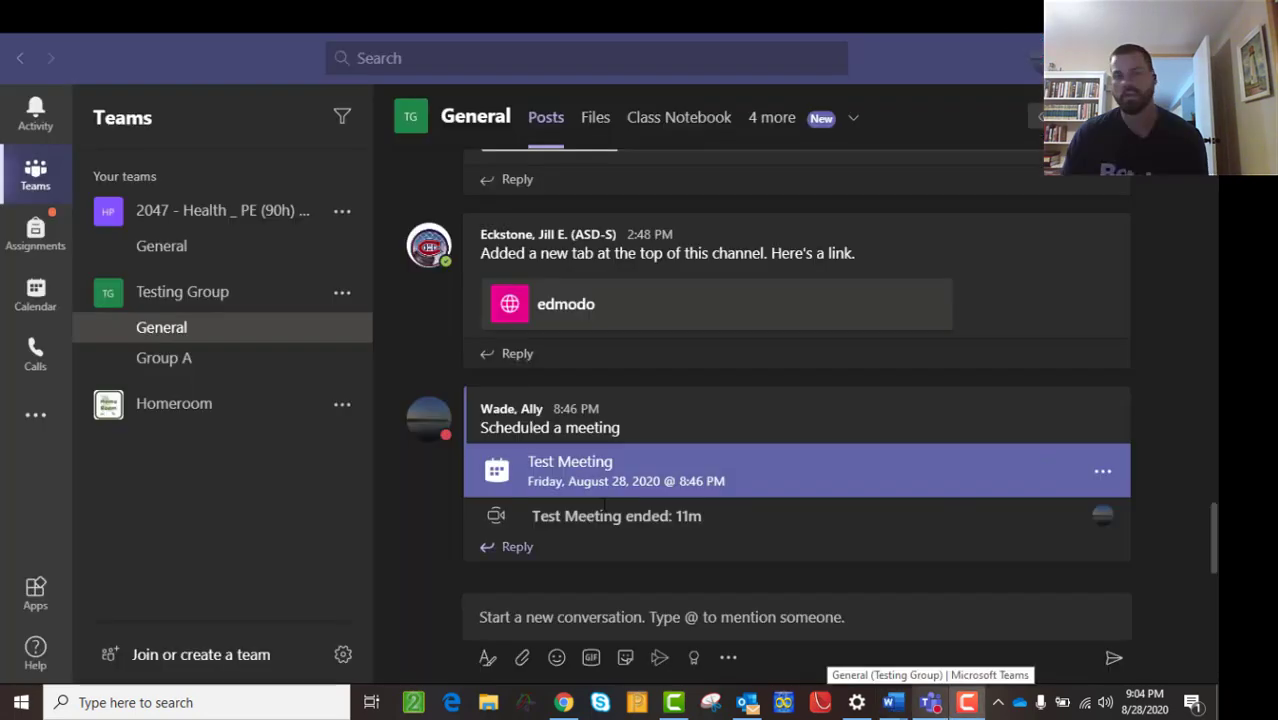
scroll(675, 387, up, 6)
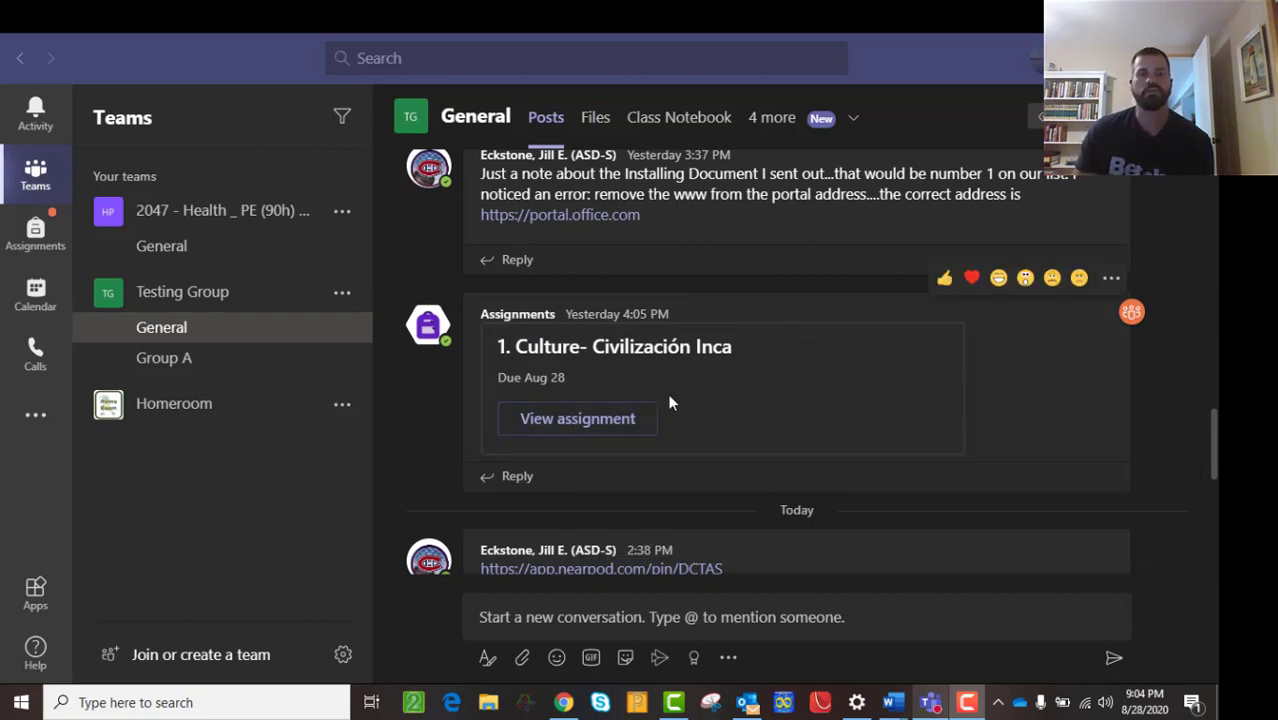
click(578, 421)
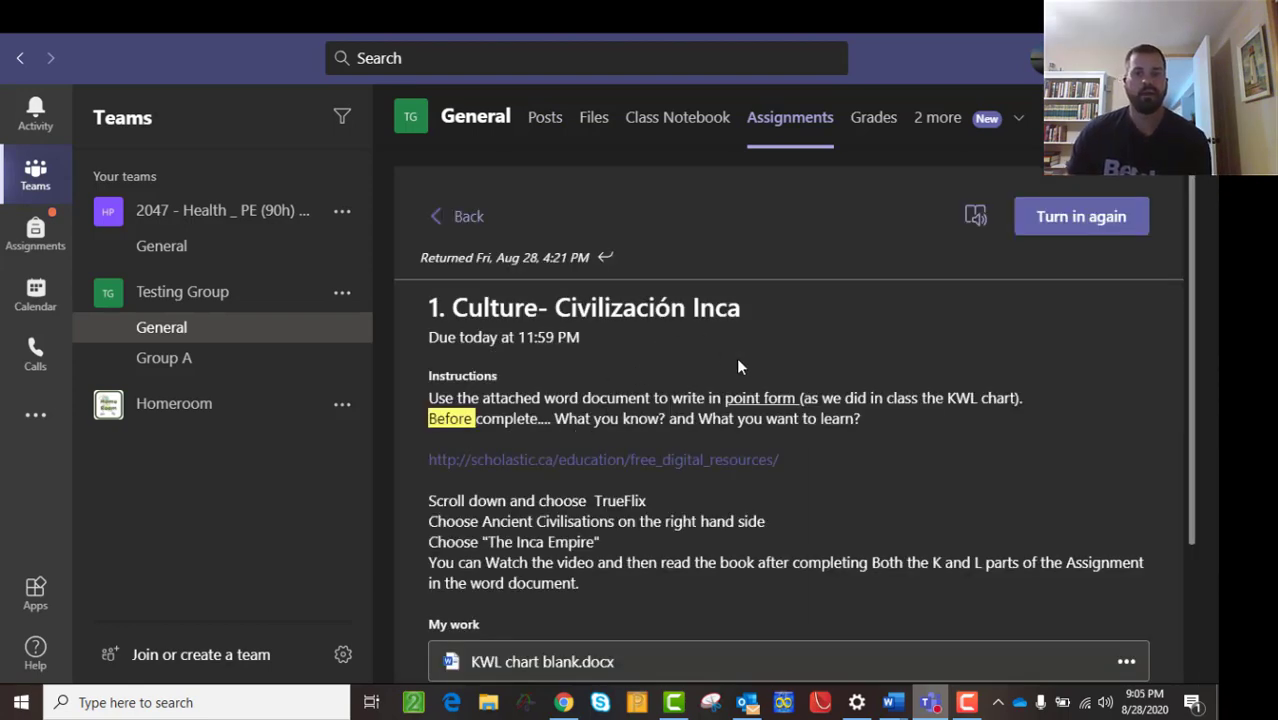
scroll(560, 450, down, 3)
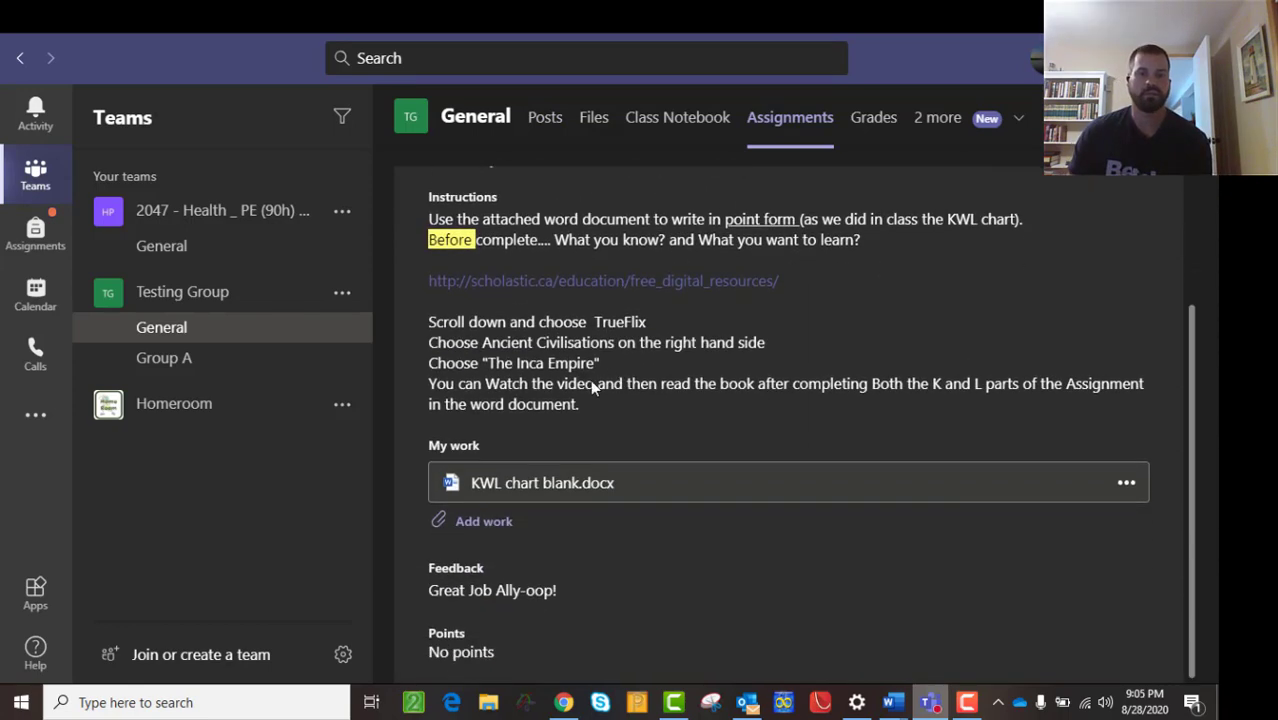
scroll(532, 568, up, 3)
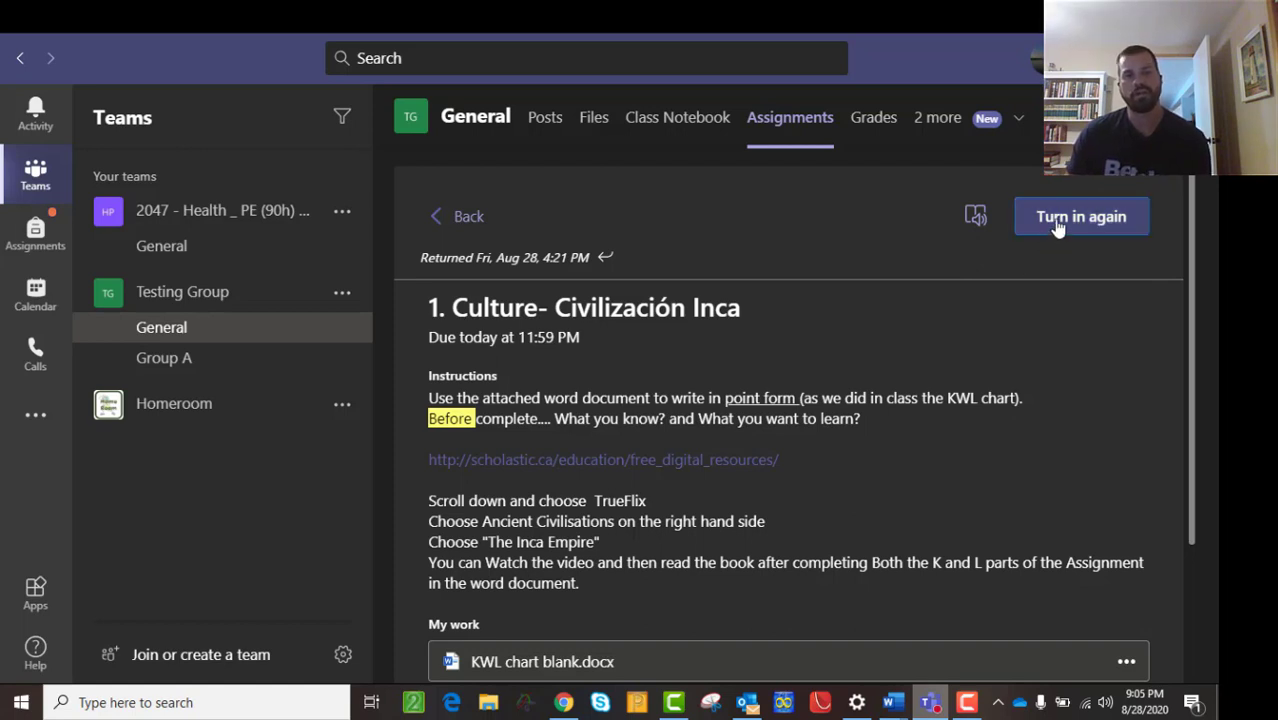
scroll(512, 378, down, 2)
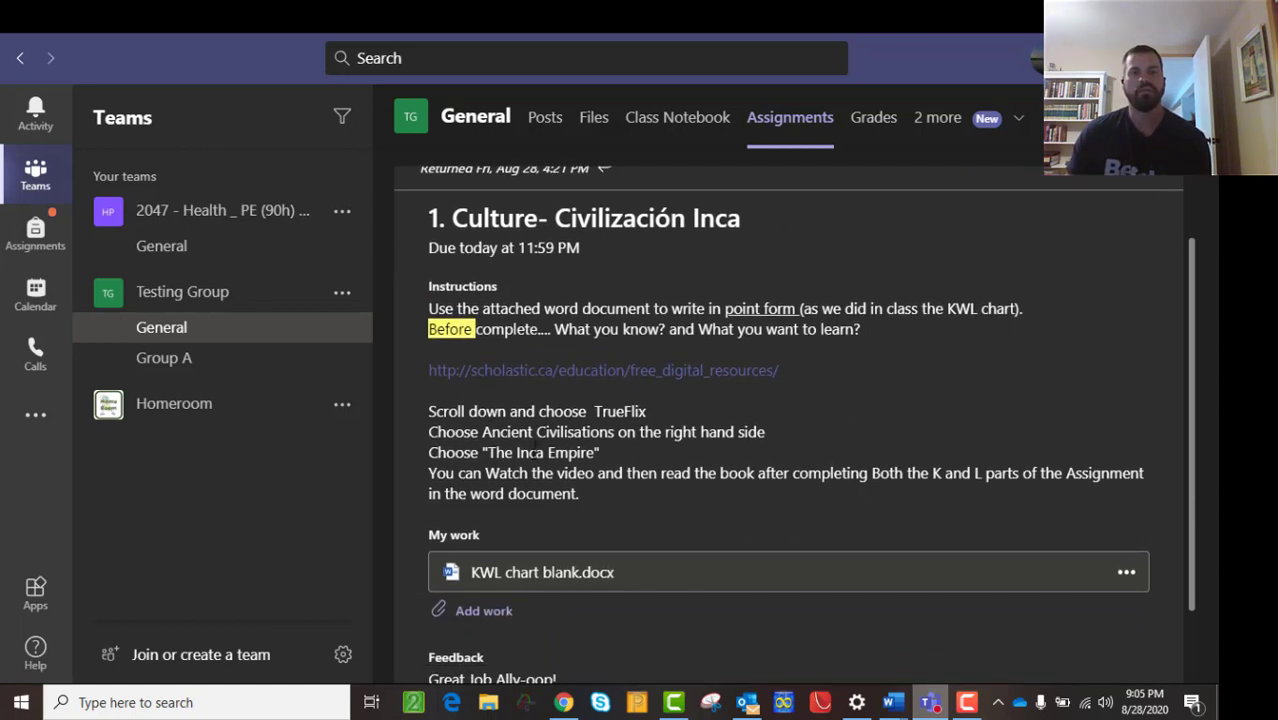
scroll(941, 516, down, 2)
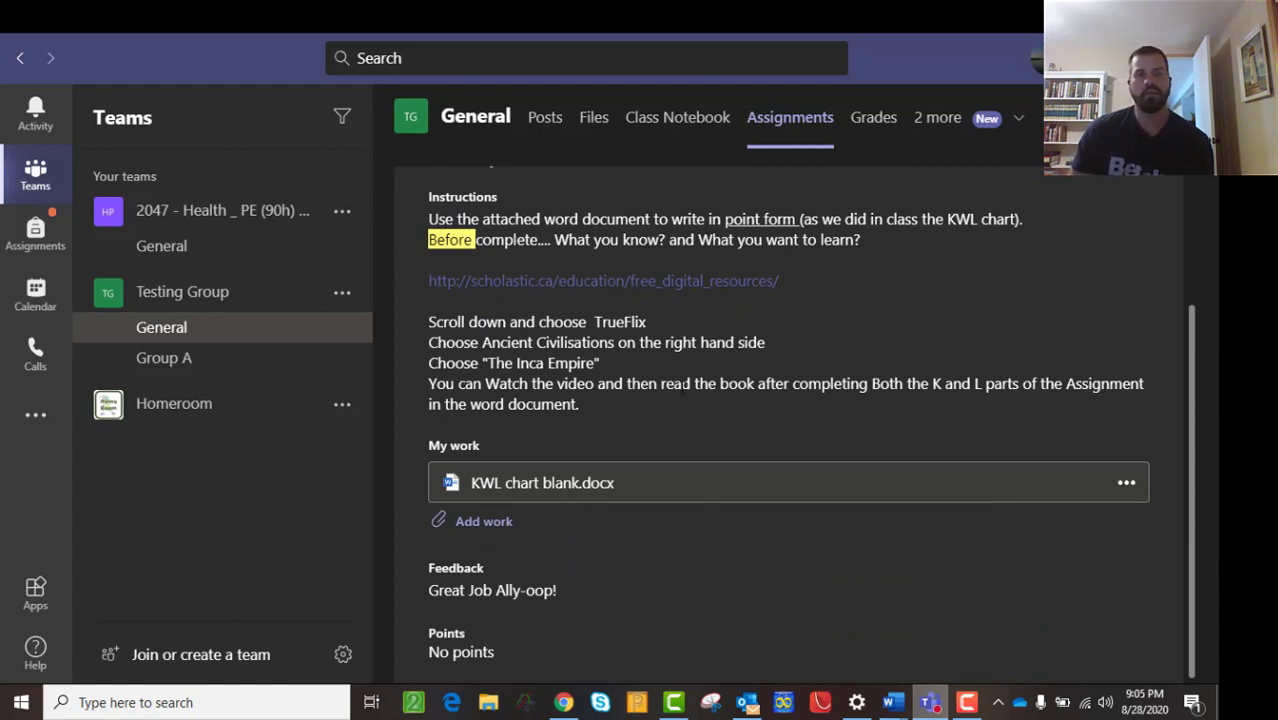
- View KWL chart blank.docx at its What I Wonder entry, then close it and scroll to feedback
click(565, 490)
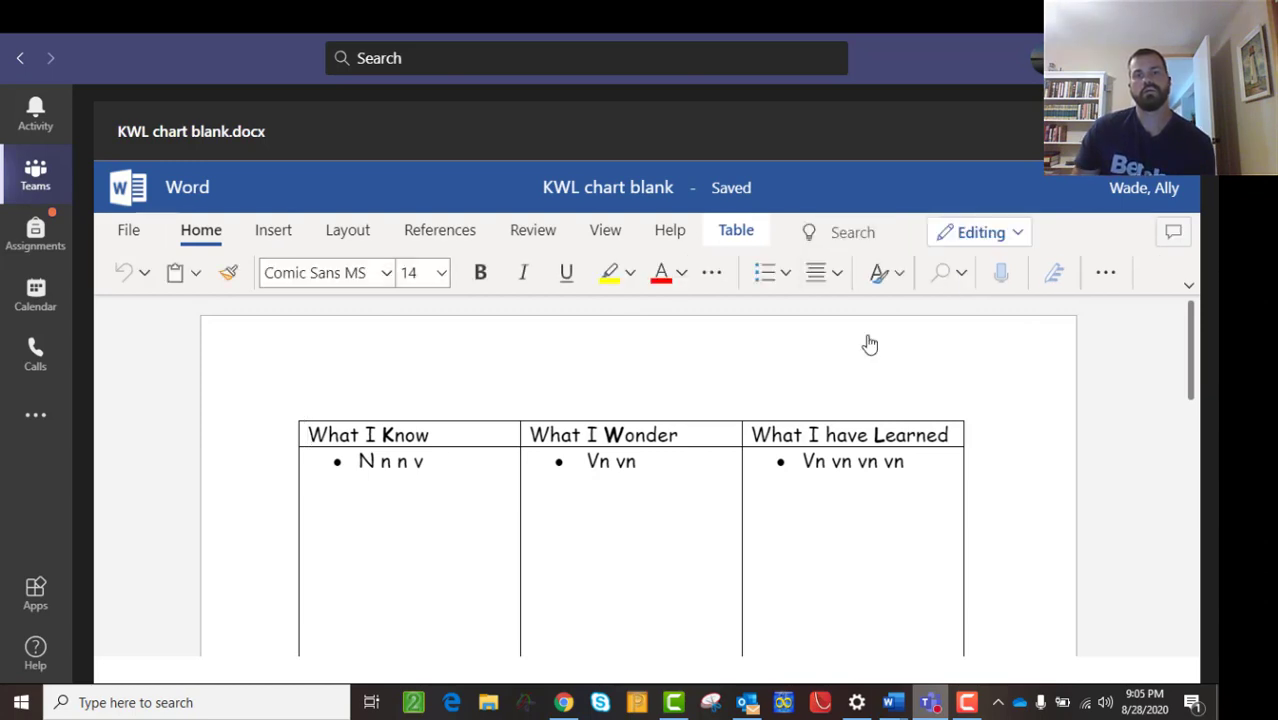
click(597, 462)
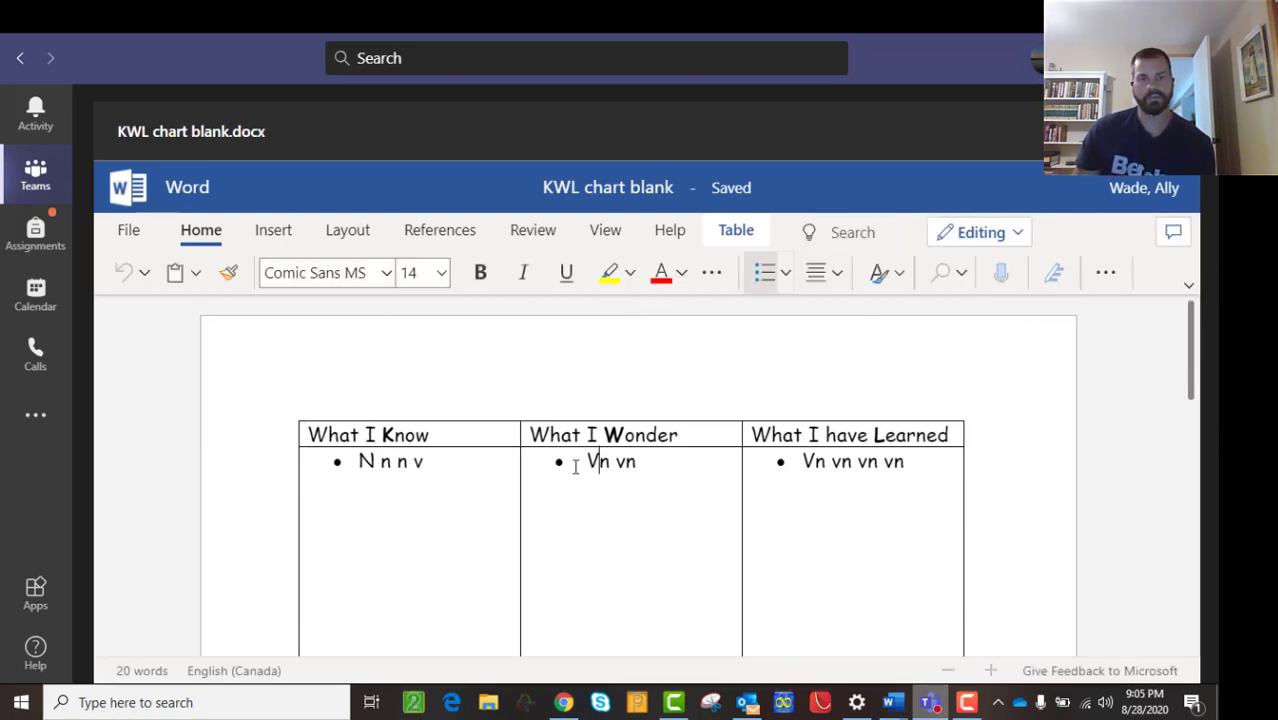
key(Left)
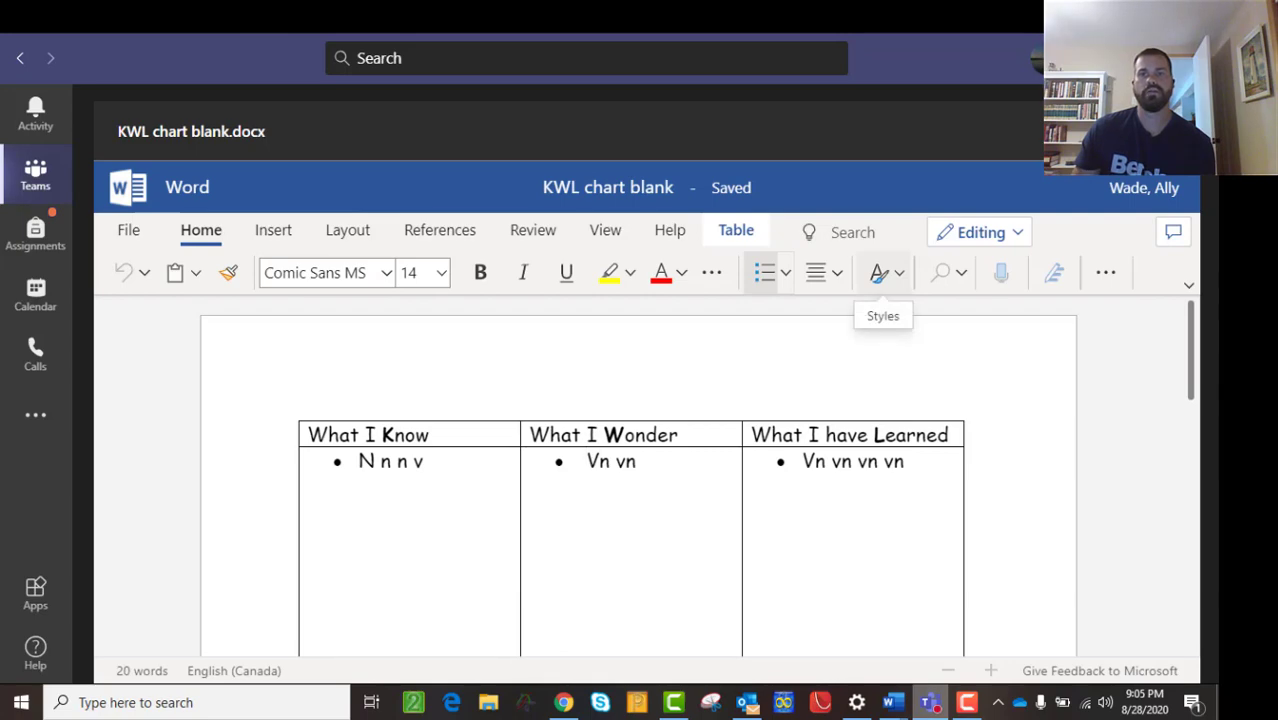
click(1165, 131)
scroll(481, 543, down, 3)
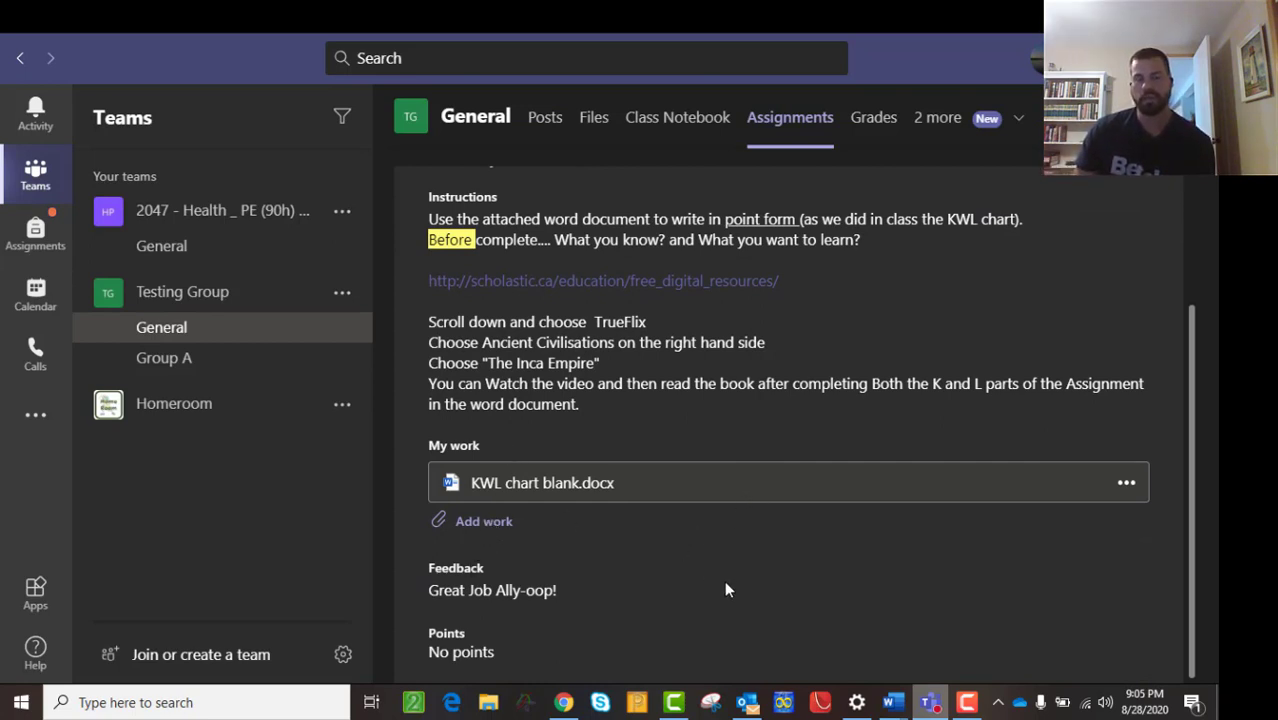
- Show the Grades page listing the Inca assignment as Returned with No points
scroll(950, 467, up, 3)
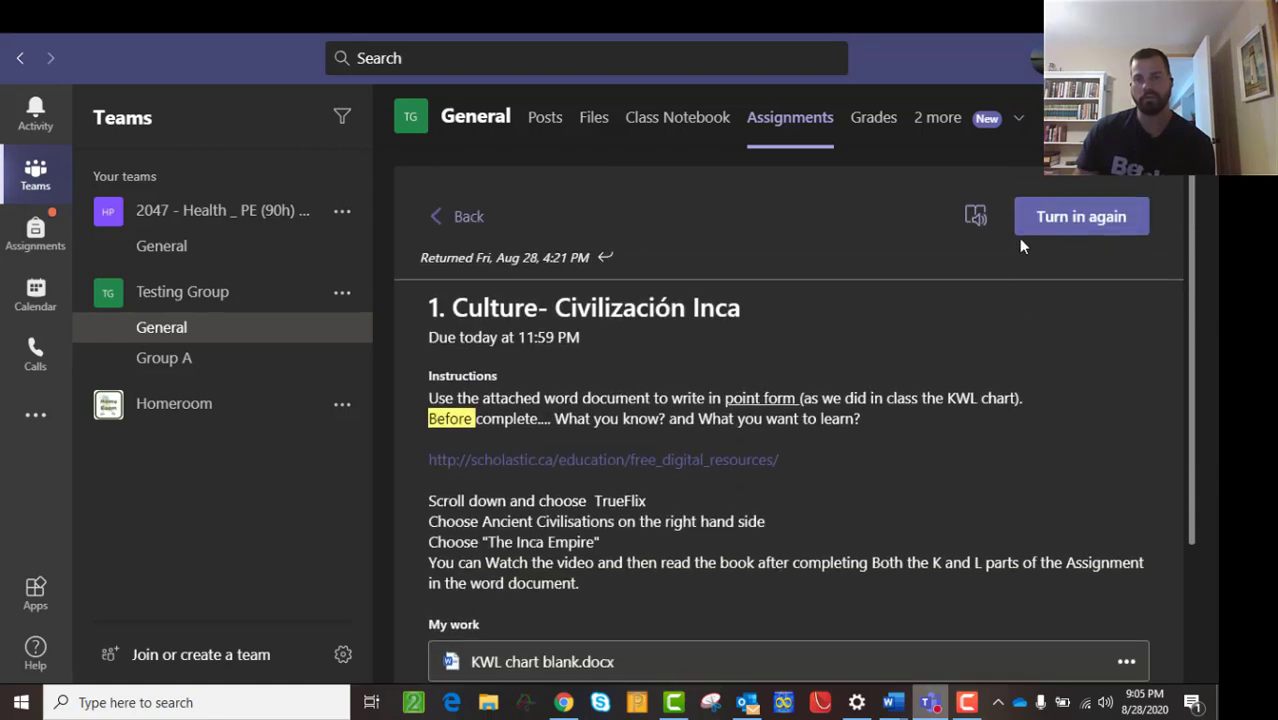
click(1067, 212)
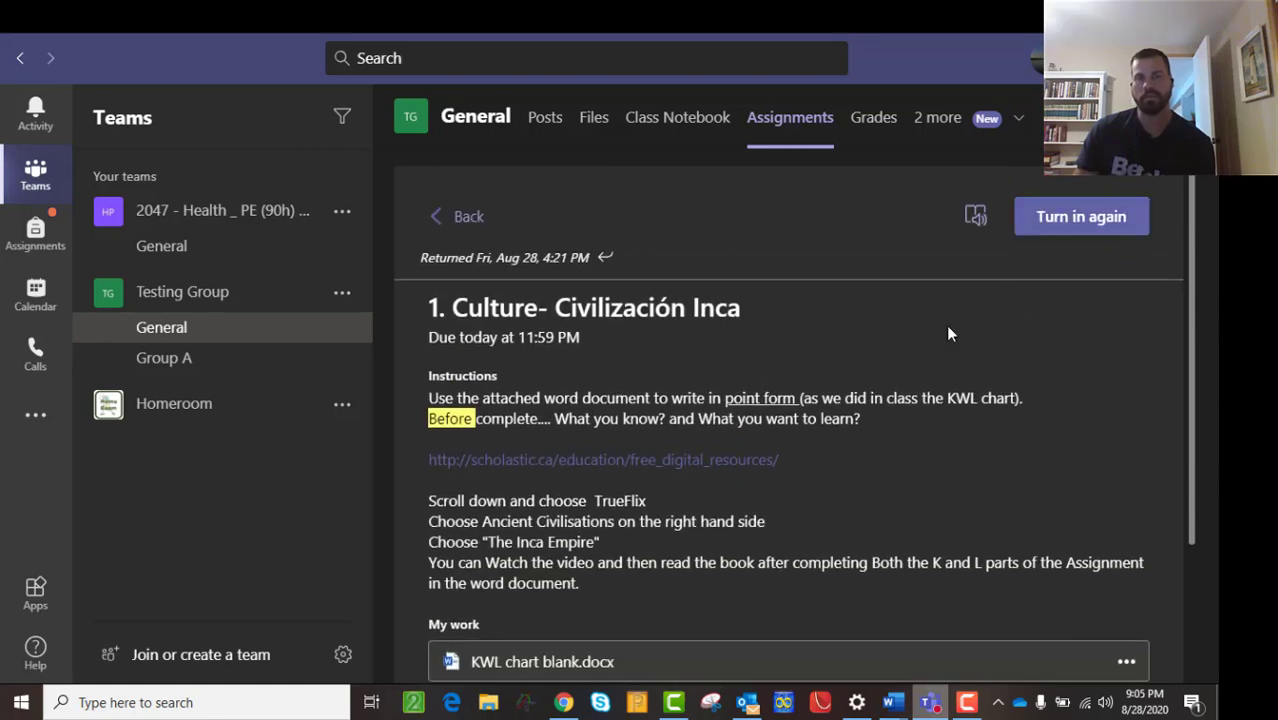
click(860, 126)
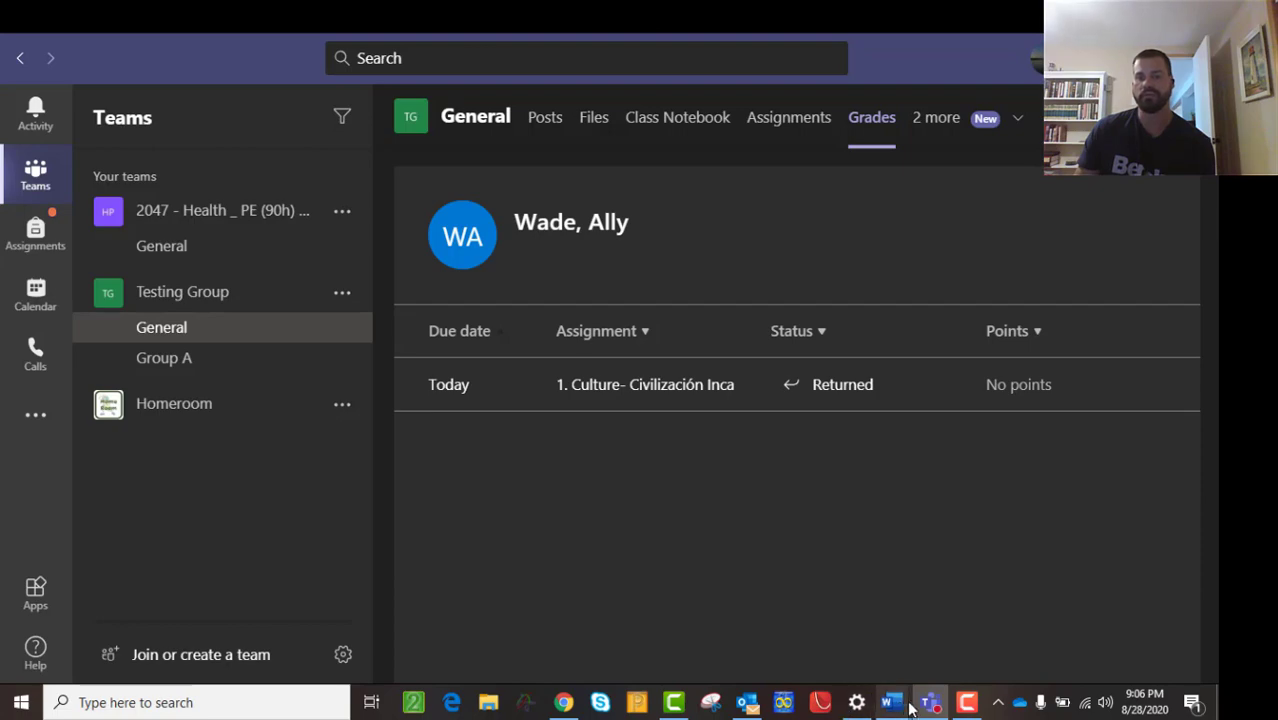
- Bring the Word guide forward and highlight its first step for accessing returned work
mouse_move(891, 703)
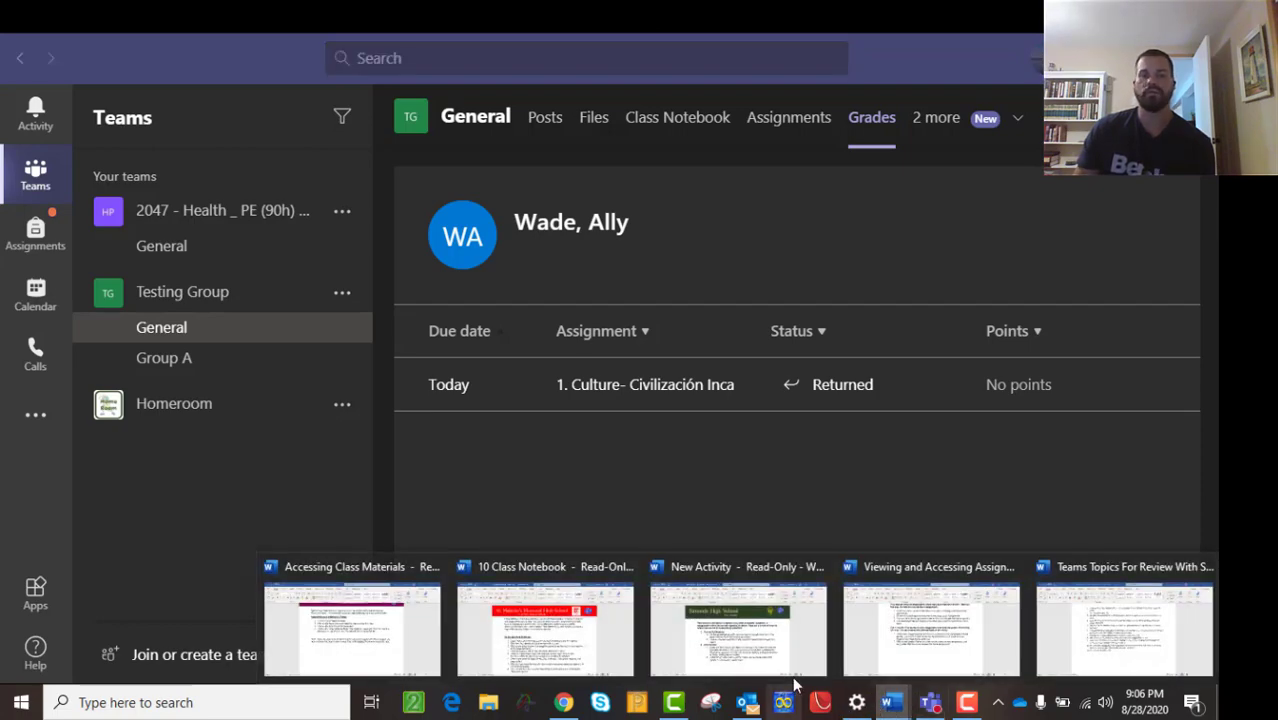
click(890, 604)
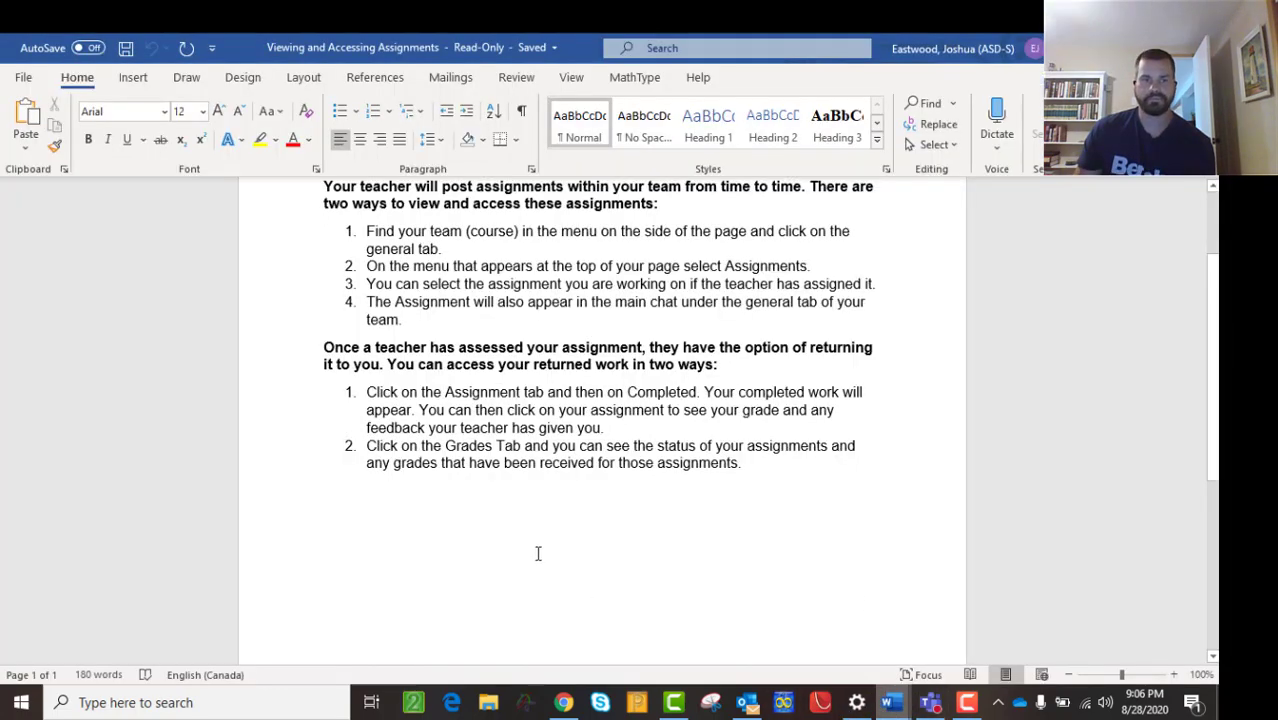
drag(418, 410, 731, 428)
click(731, 428)
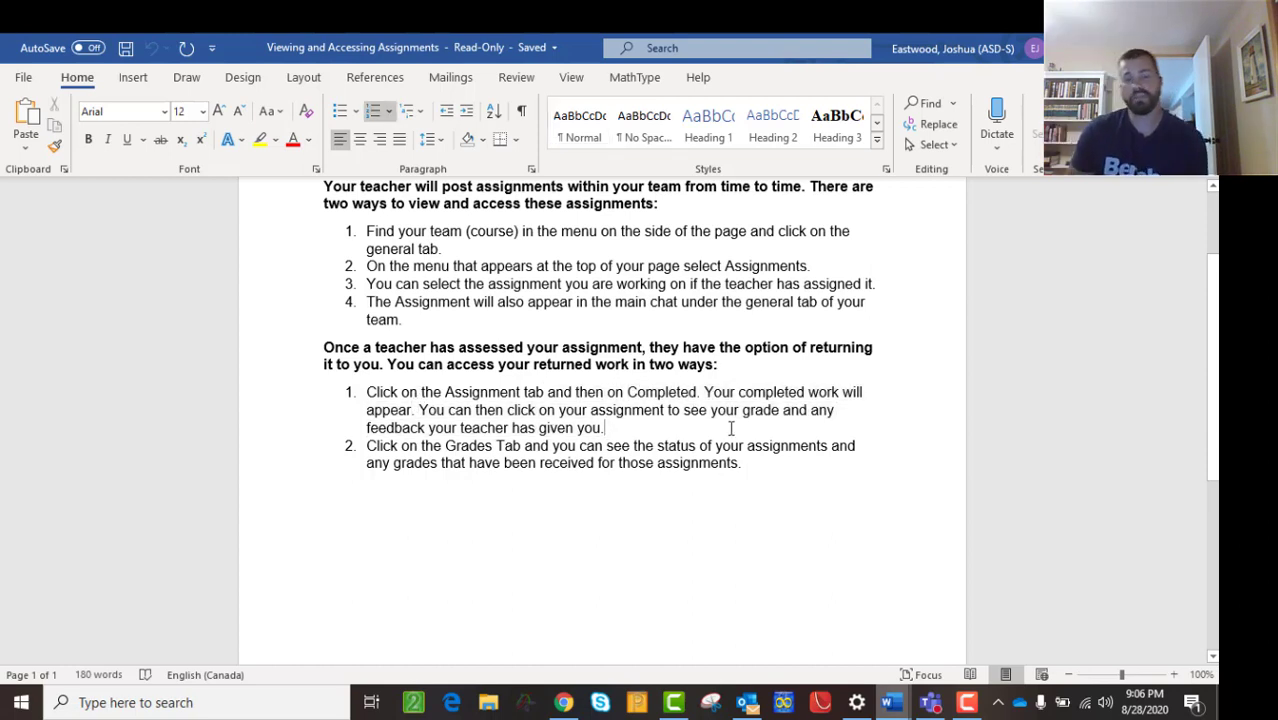
- In Teams, expand Completed under Assignments and reopen the Culture- Civilización Inca assignment
click(930, 610)
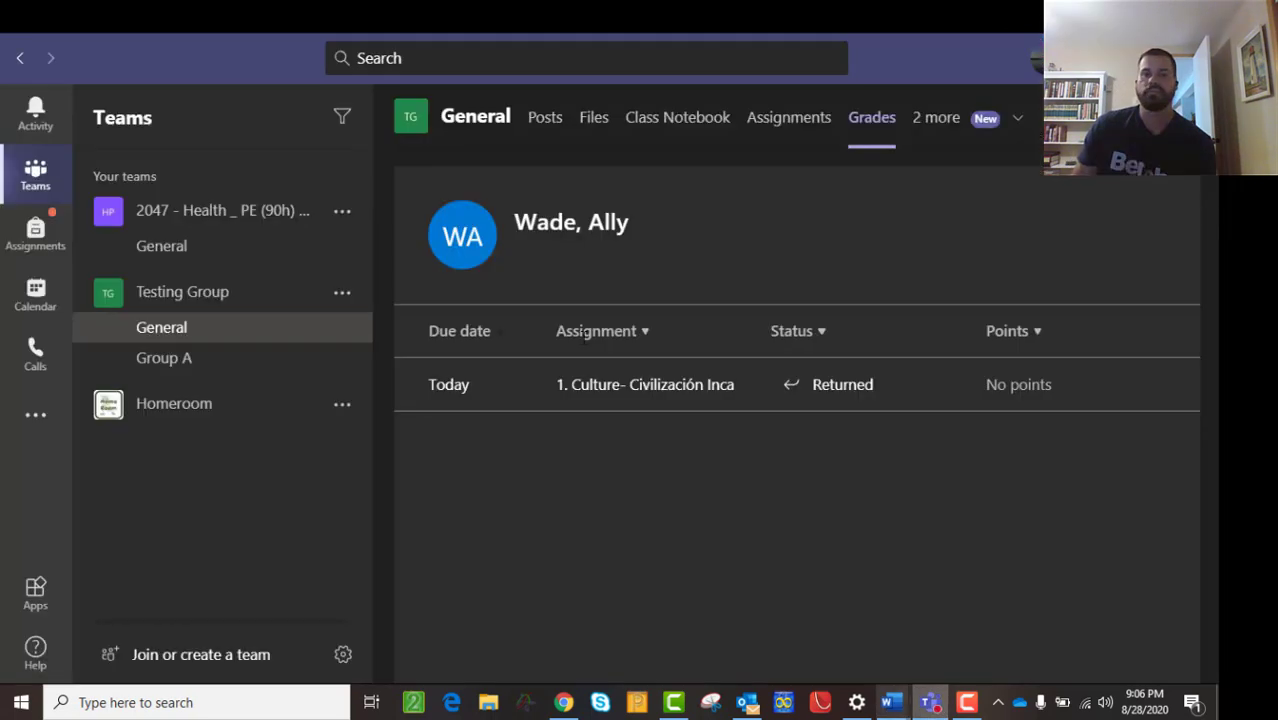
click(790, 124)
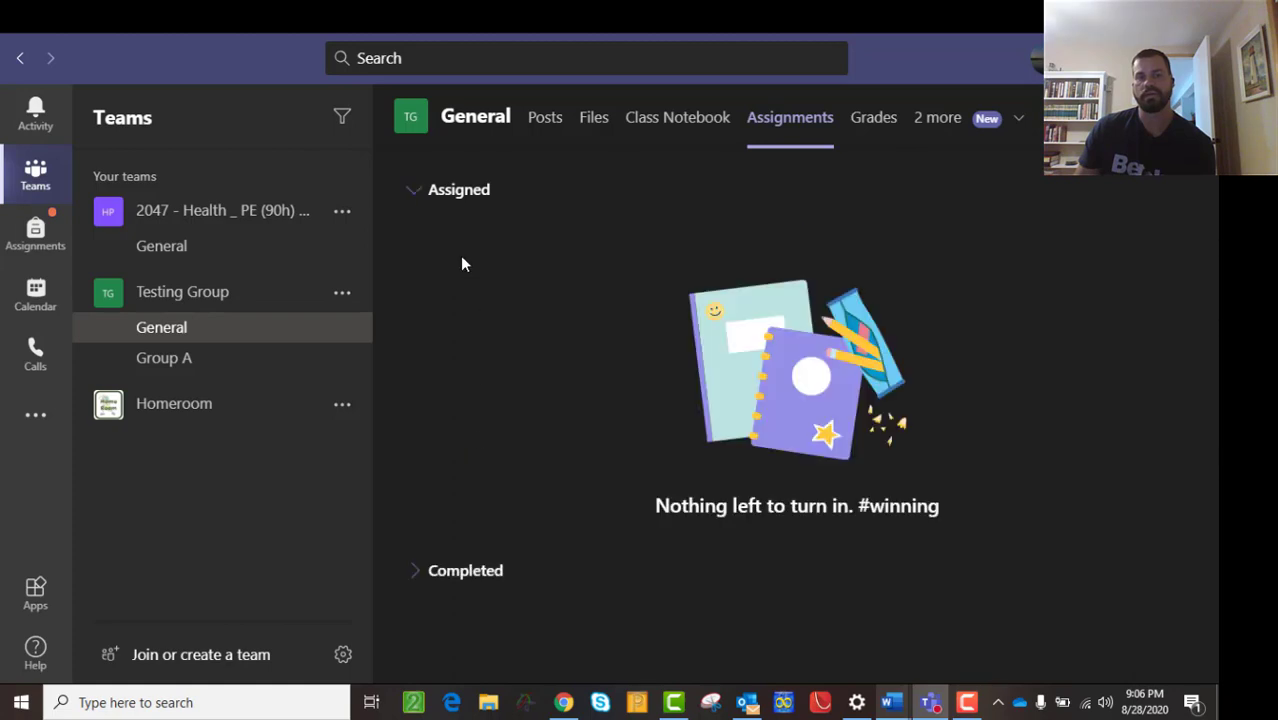
double_click(446, 576)
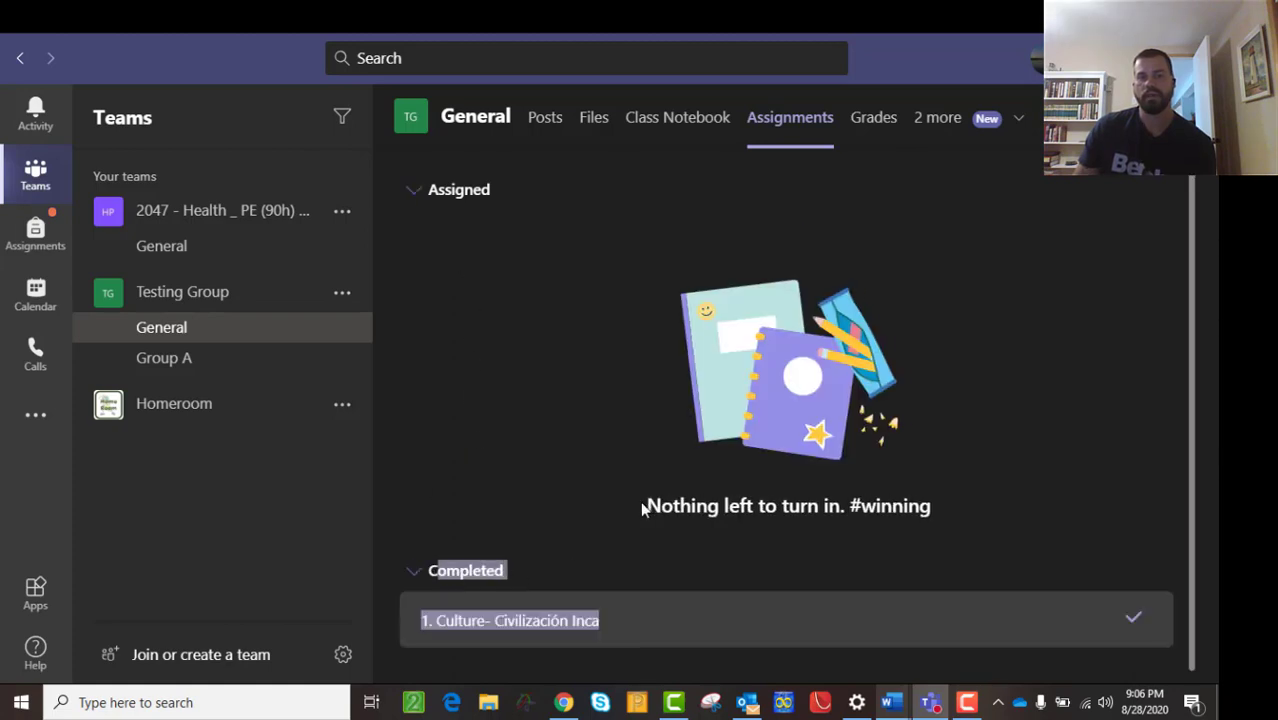
click(860, 615)
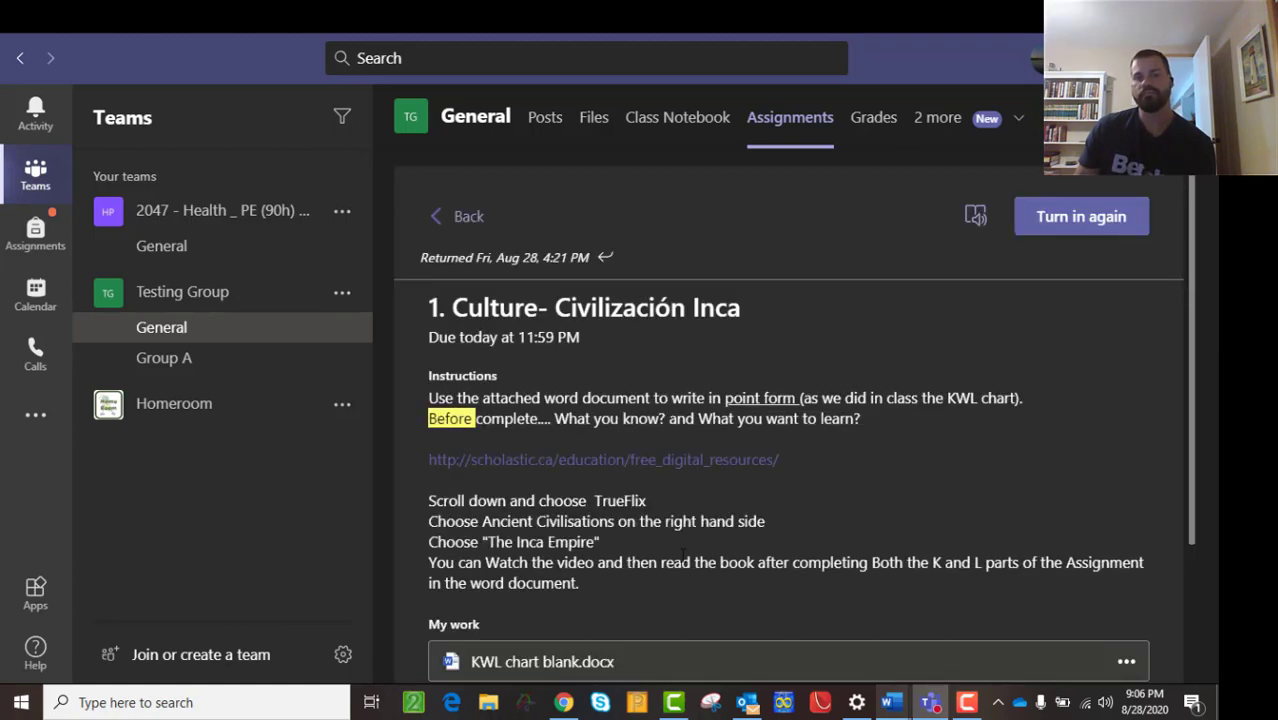
scroll(670, 520, down, 3)
scroll(685, 514, up, 3)
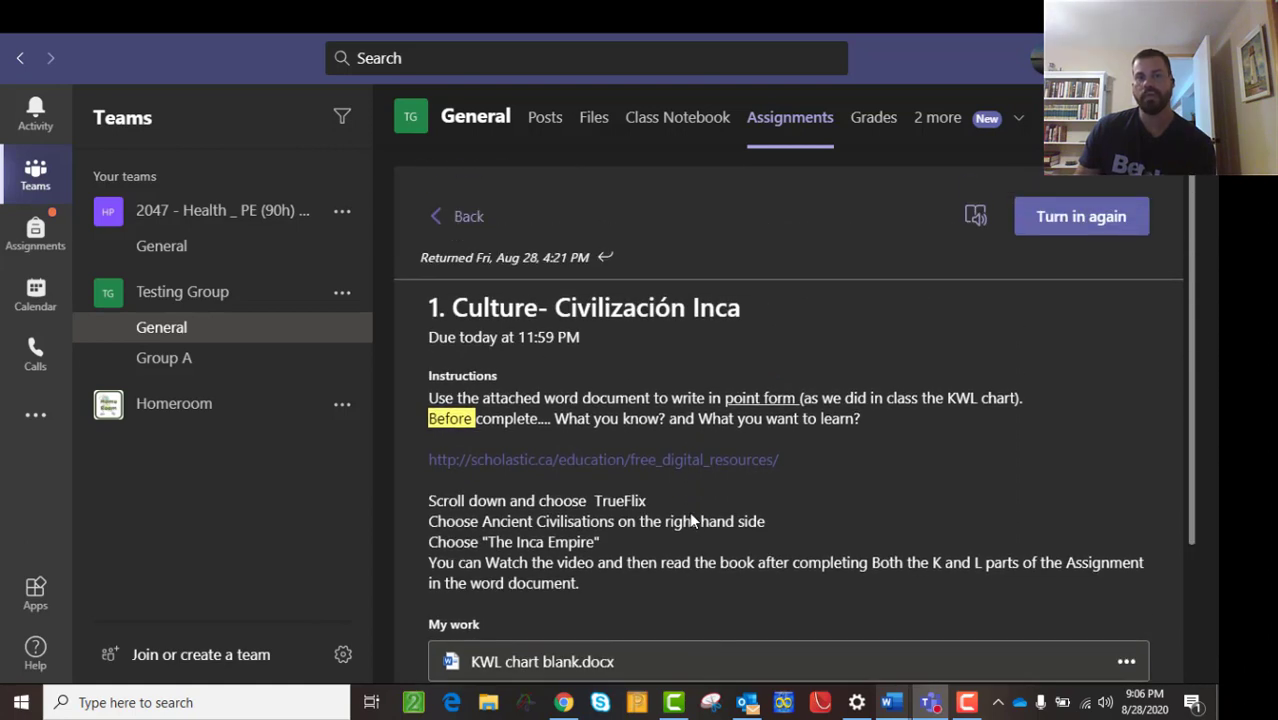